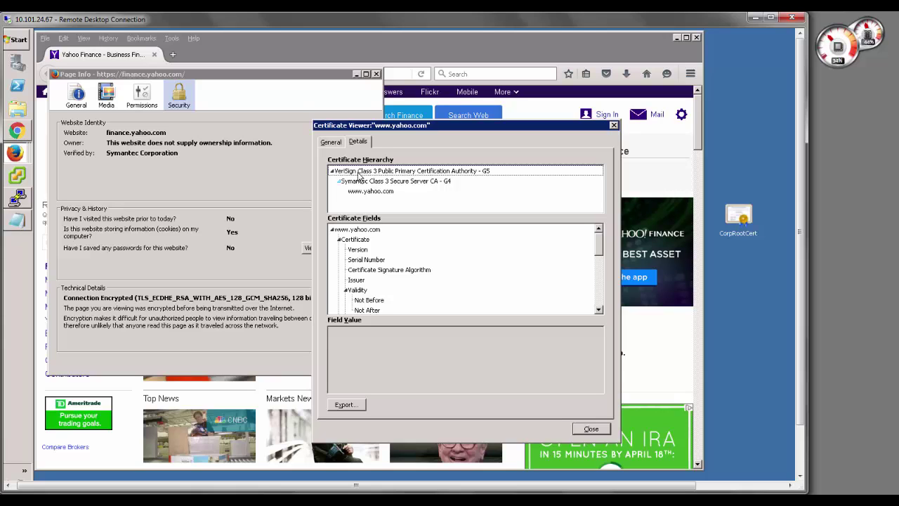
left_click(229, 75)
left_click(229, 74)
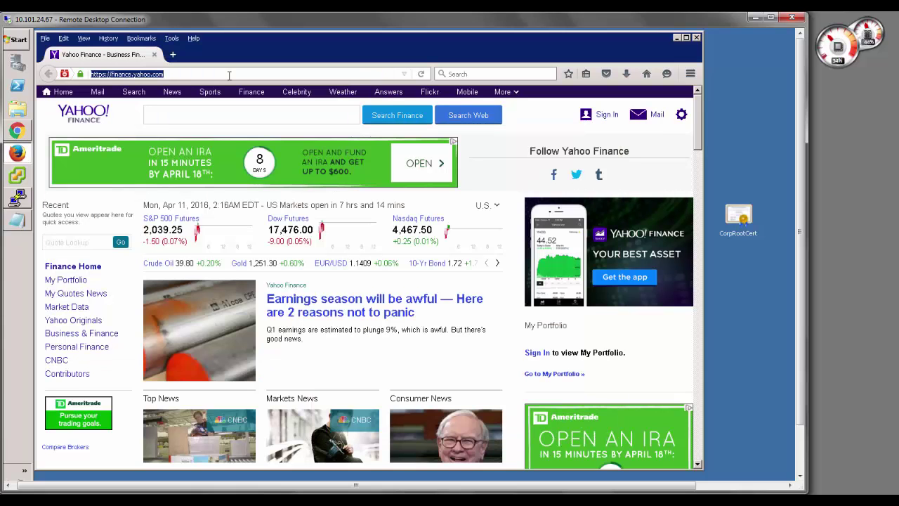
type("https://bankofamerica.com/")
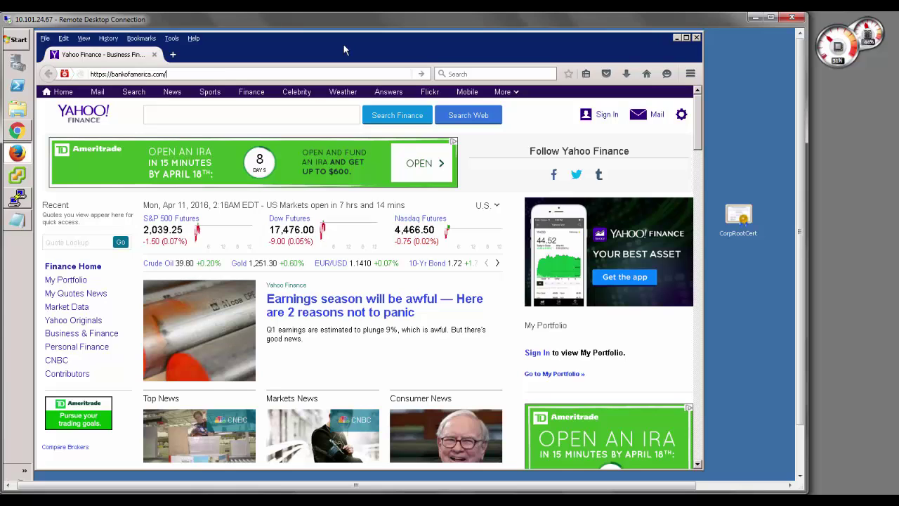
key("Return")
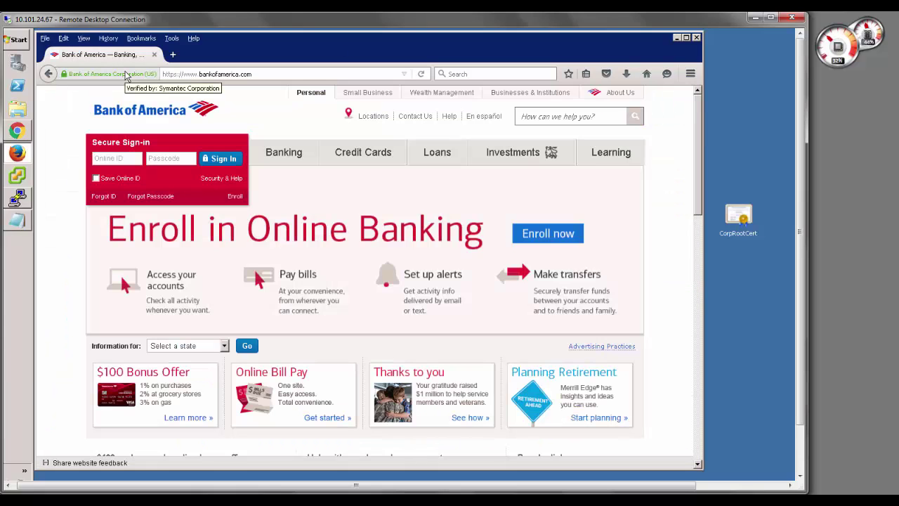
Step: Open the site's security information and certificate from the green identity box's More Information
left_click(127, 75)
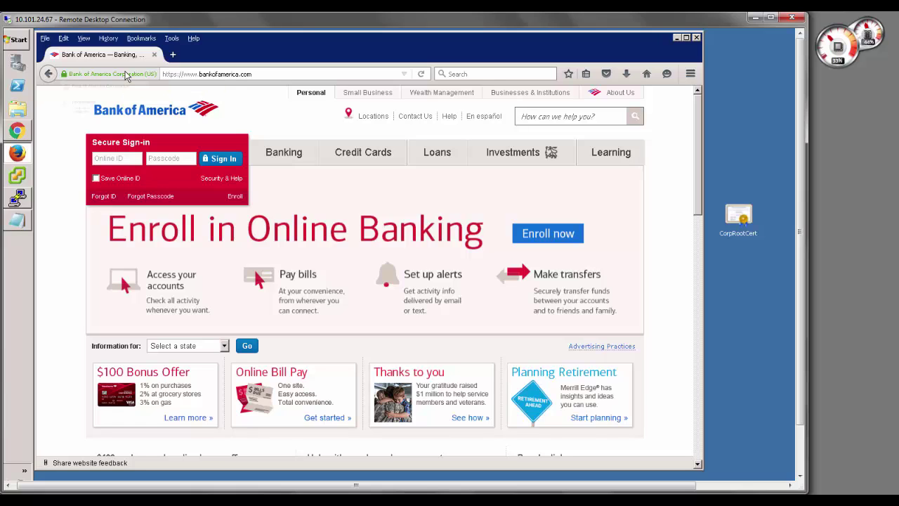
left_click(229, 105)
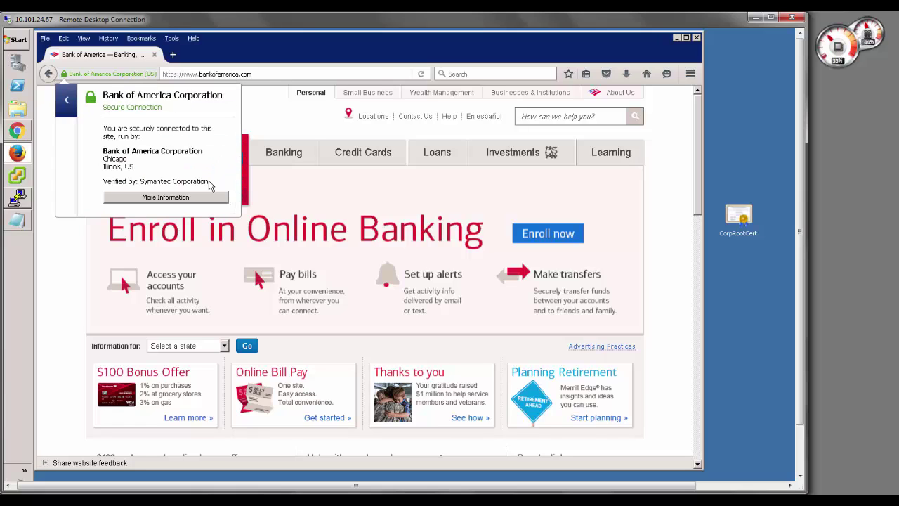
left_click(205, 197)
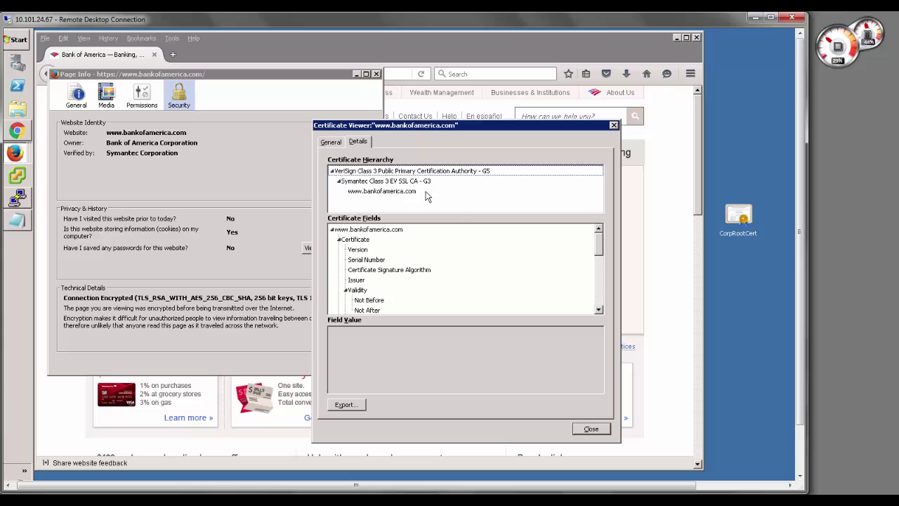
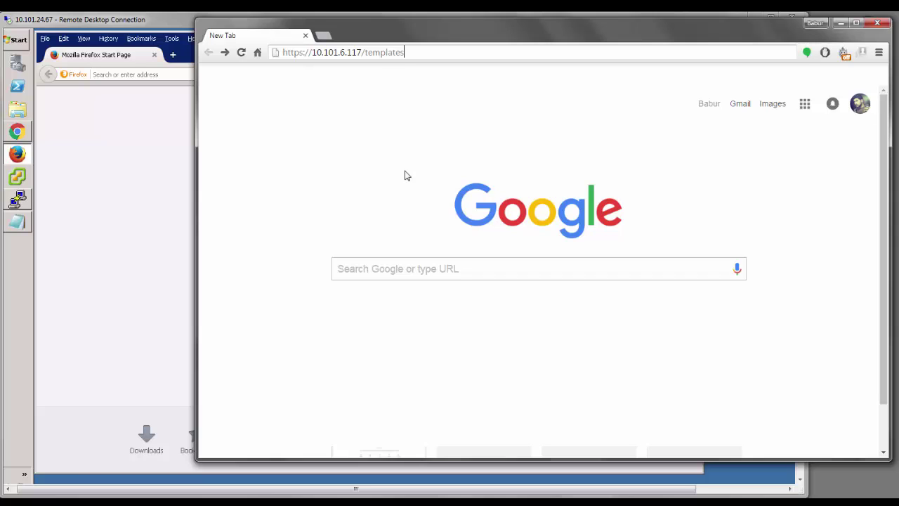
Step: Load the templates page and log in to the vThunder management IP 10.101.6.117
key("Return")
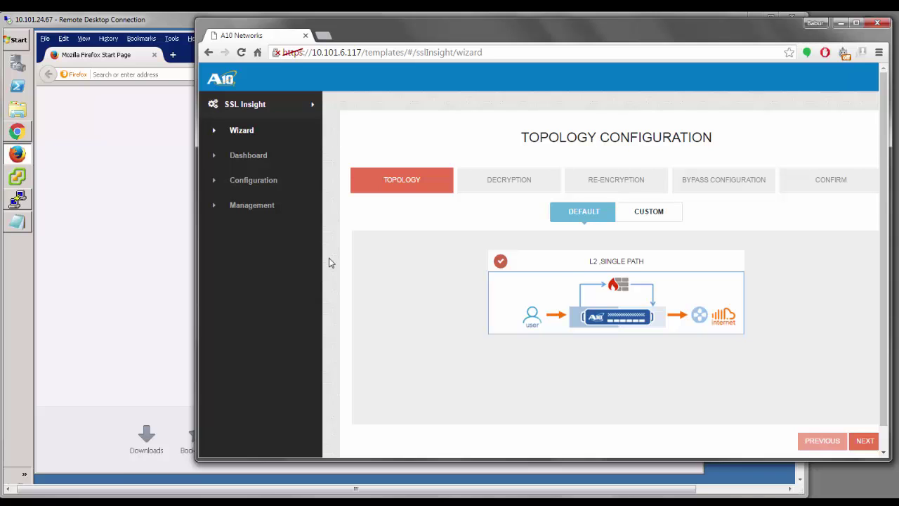
left_click(266, 213)
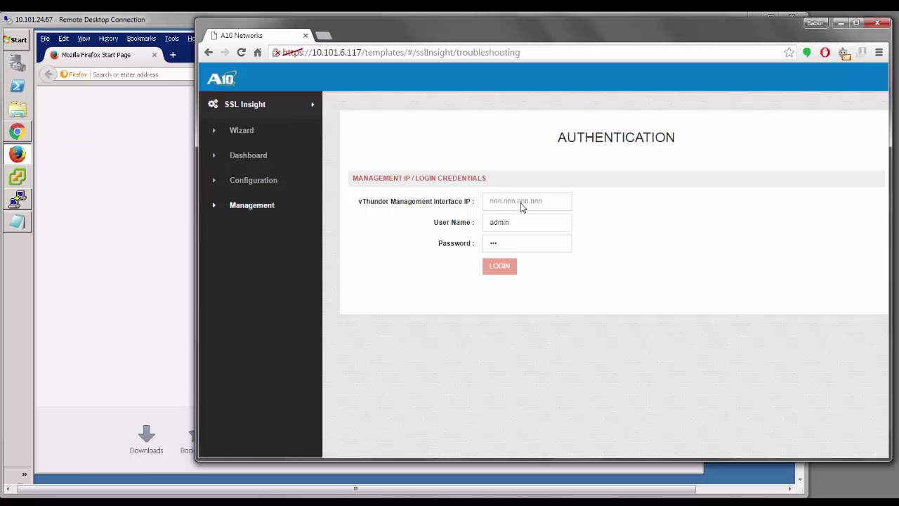
type("10.101.6.117")
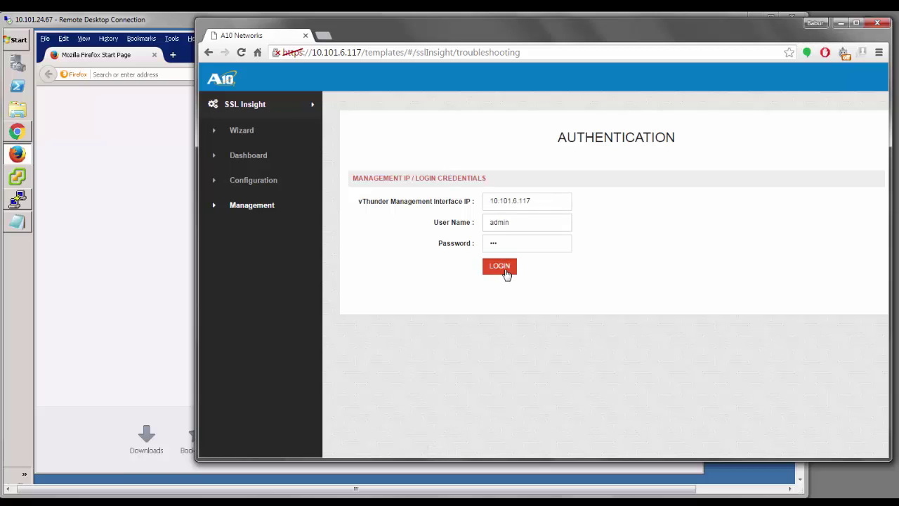
left_click(506, 273)
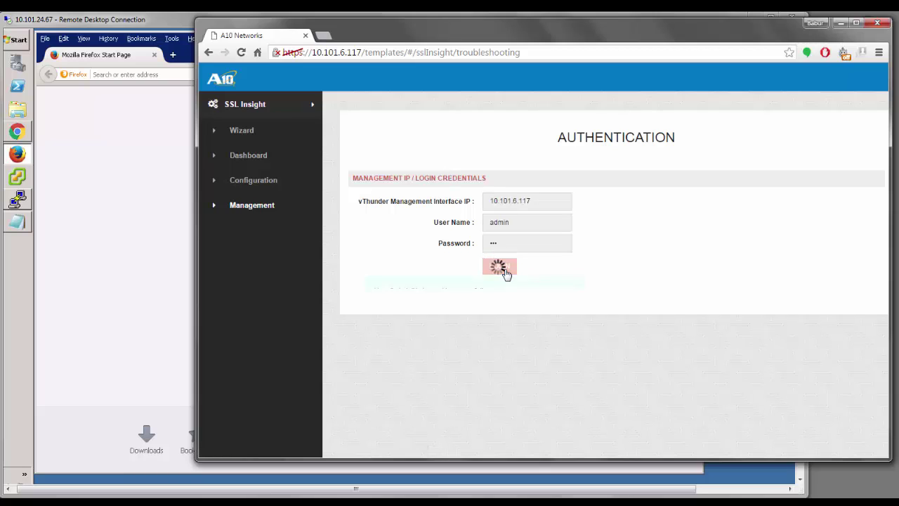
Step: Review the custom topologies, keep the default L2 Single Path topology, and advance to Decryption
left_click(255, 132)
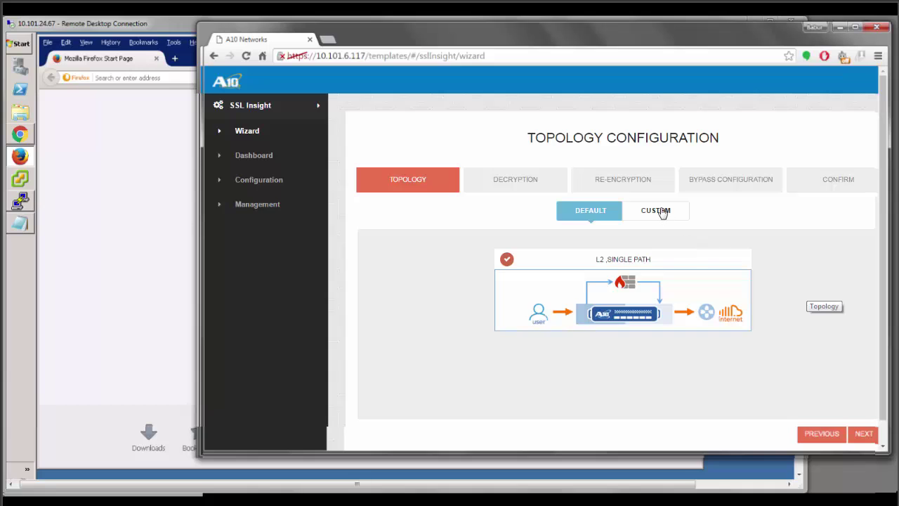
left_click(663, 213)
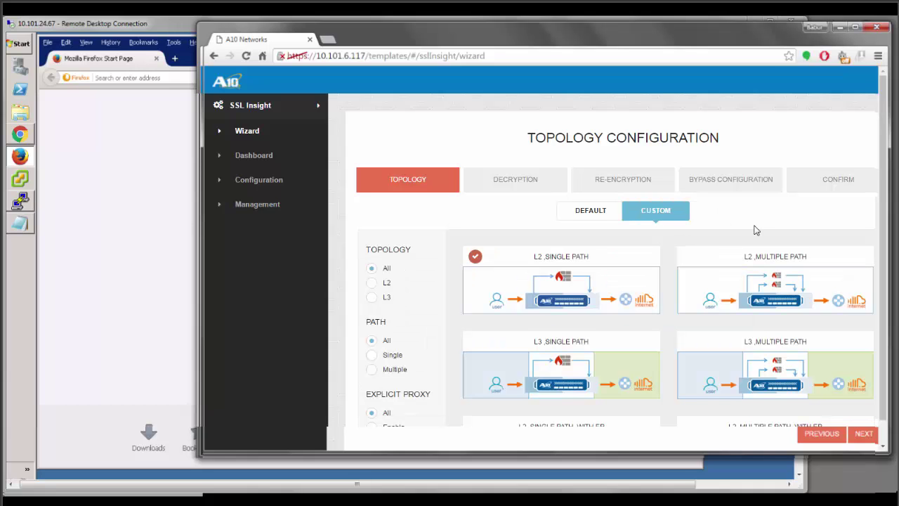
scroll(756, 231, "down", 3)
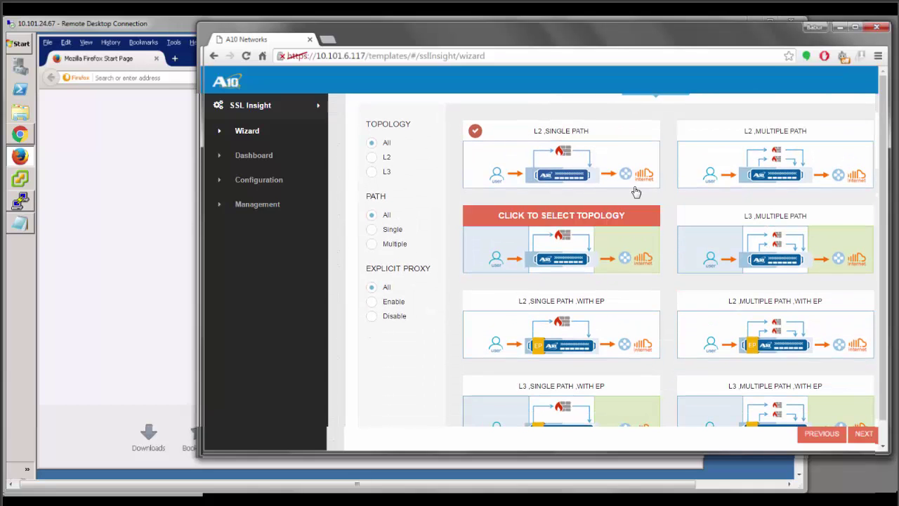
scroll(604, 210, "up", 3)
left_click(590, 212)
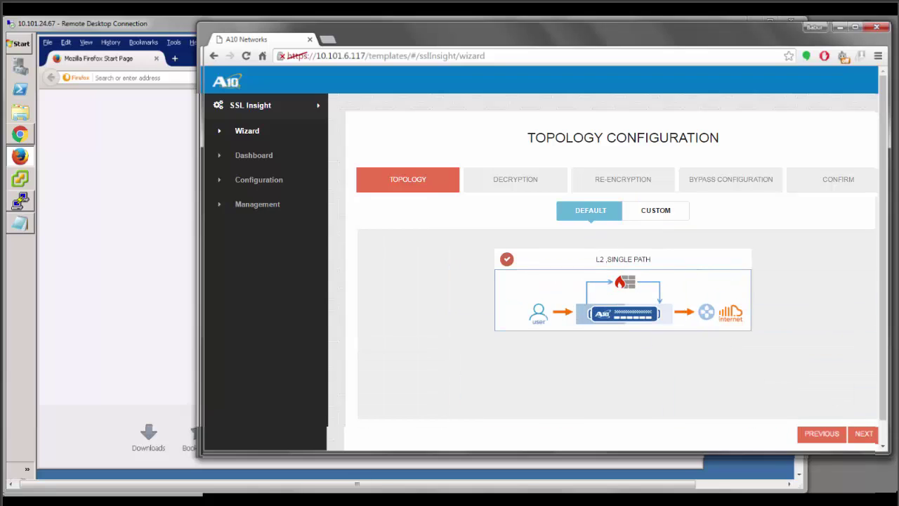
left_click(864, 434)
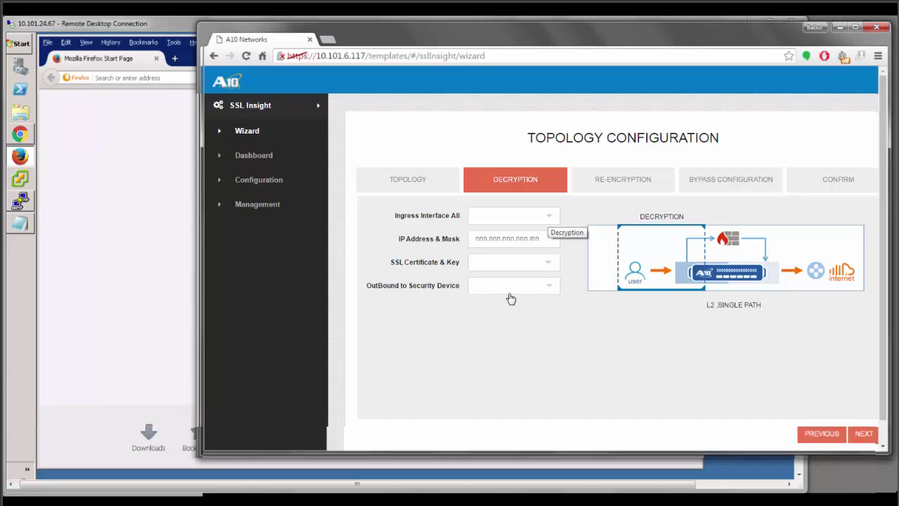
Step: Set ingress interface ETHERNET 1 with IP 30.99.0.37 /16 and begin creating a new certificate
left_click(533, 220)
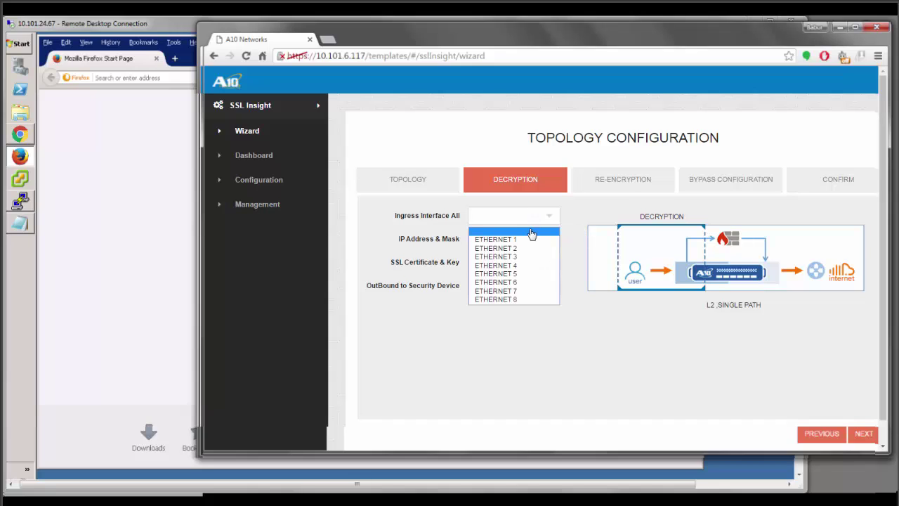
left_click(528, 242)
left_click(532, 243)
type("30.99.0.37 /16")
left_click(538, 267)
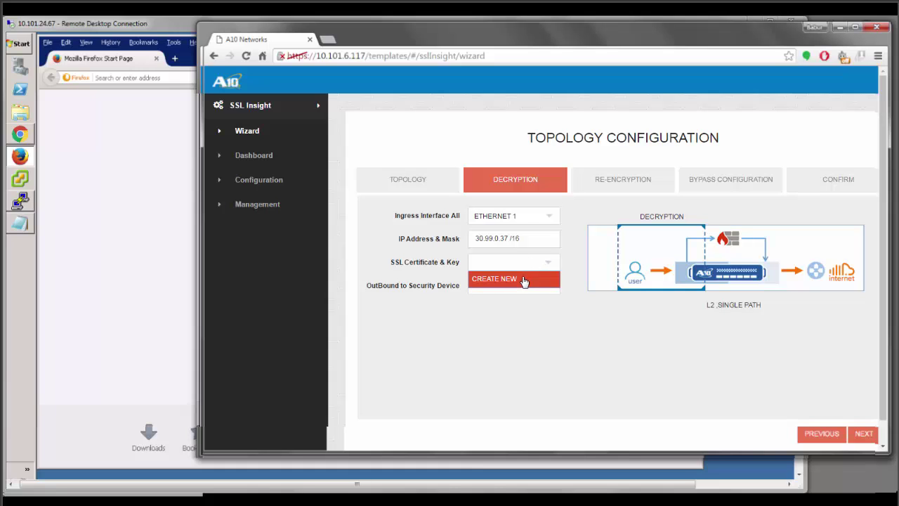
left_click(524, 280)
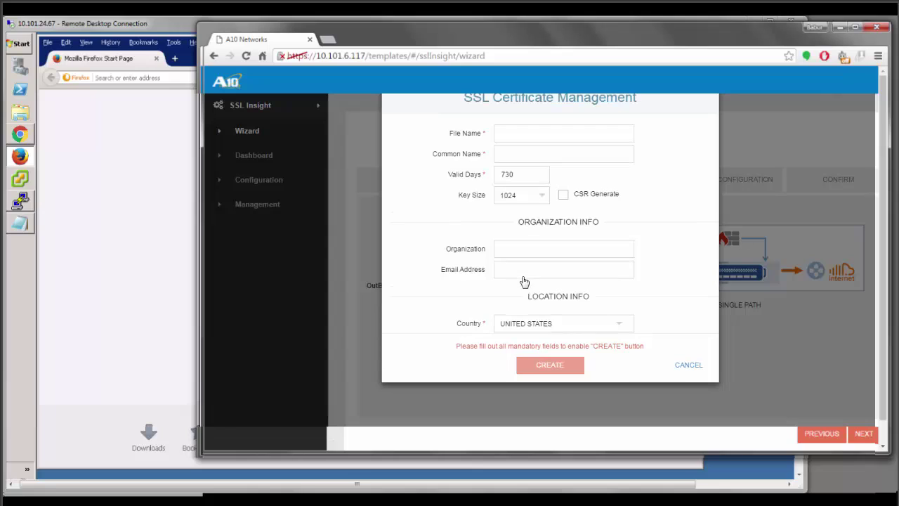
Step: Create an SSL certificate with file name, common name and organization all set to 'test'
left_click(550, 129)
type("test")
key("Tab")
type("test")
key("Tab")
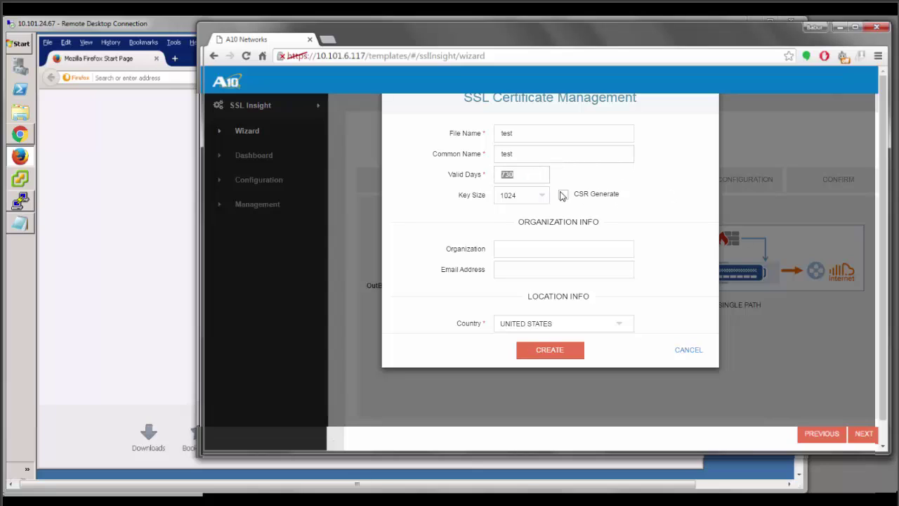
left_click(565, 250)
type("test")
left_click(655, 268)
left_click(572, 356)
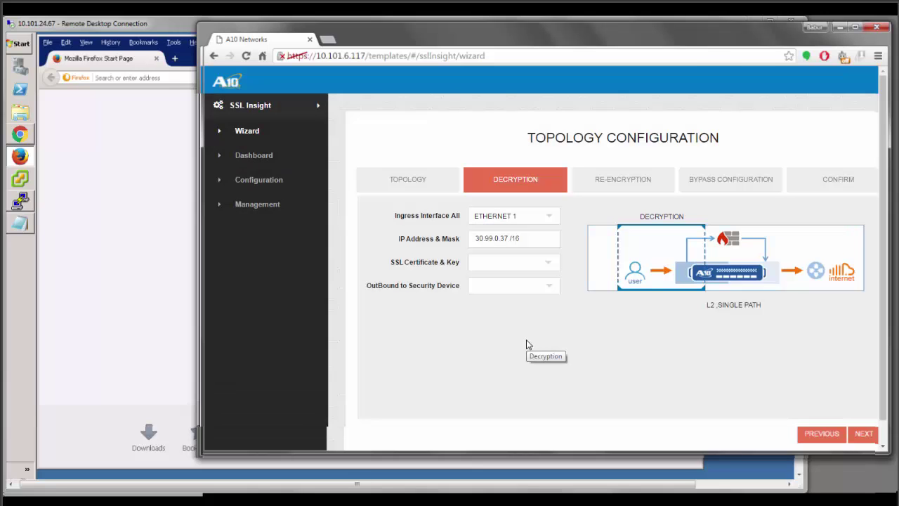
Step: Select the test certificate and ETHERNET 2 as outbound interface, then proceed to Re-Encryption
left_click(539, 265)
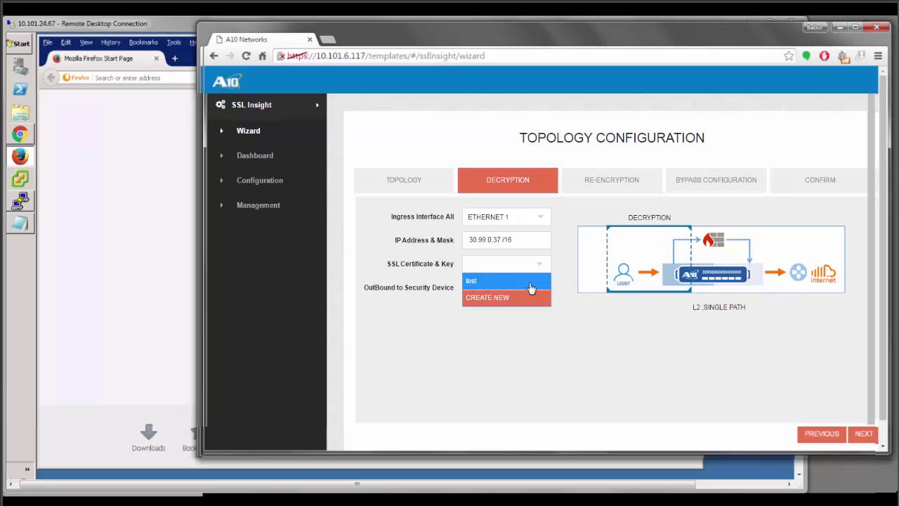
left_click(531, 281)
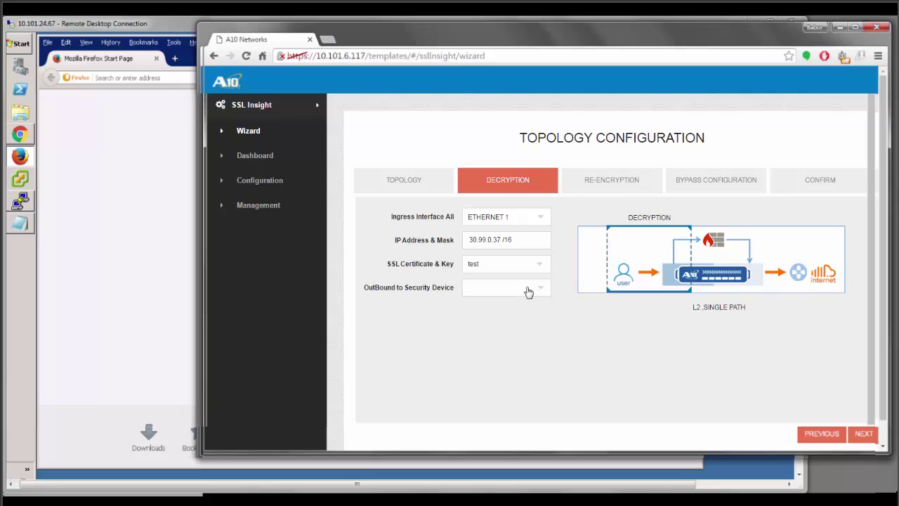
left_click(528, 292)
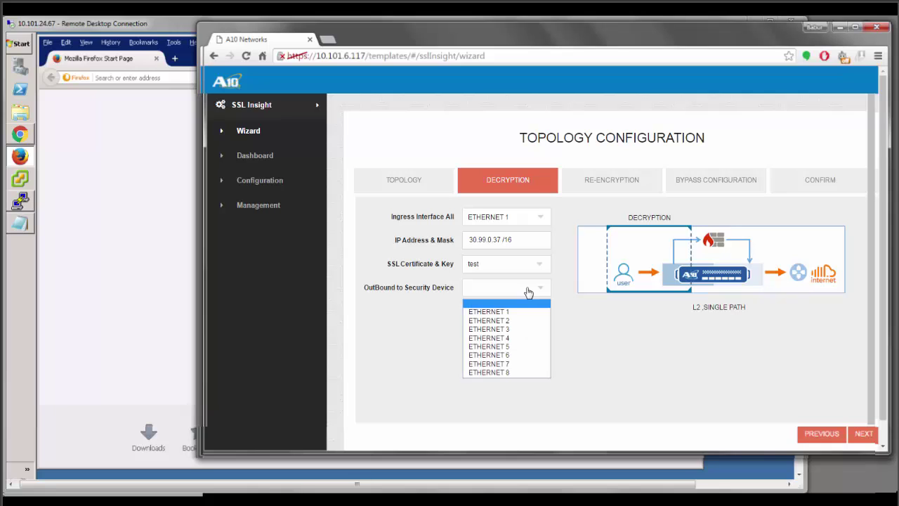
left_click(527, 321)
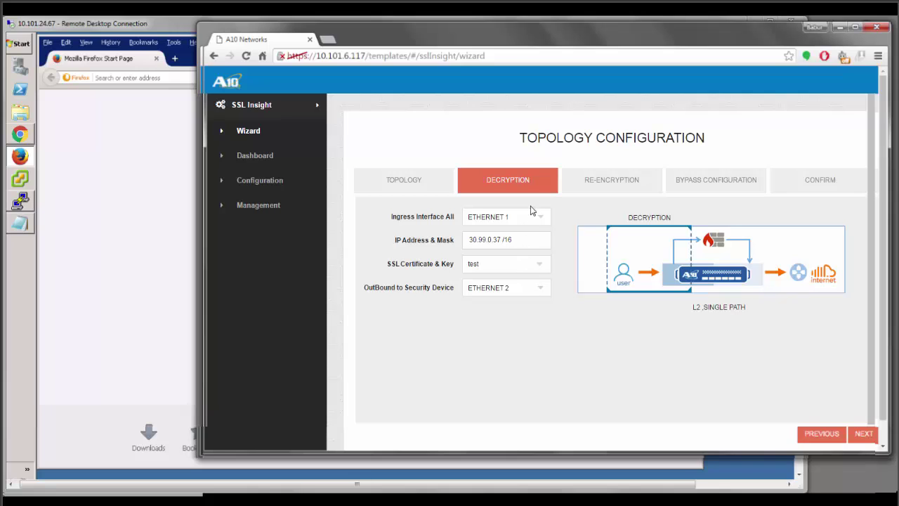
left_click(864, 433)
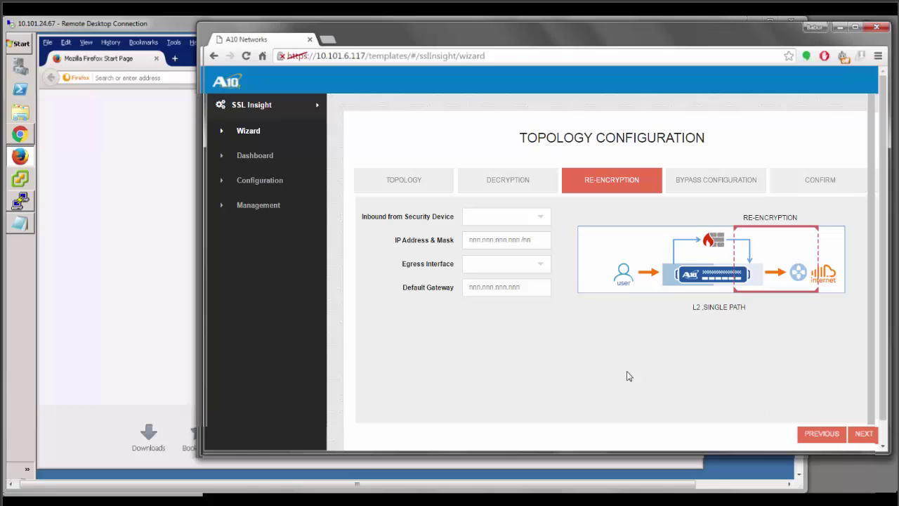
Step: Set re-encryption inbound ETHERNET 3, IP 30.99.0.27 /16, egress ETHERNET 4, gateway 30.99.1.10
left_click(533, 217)
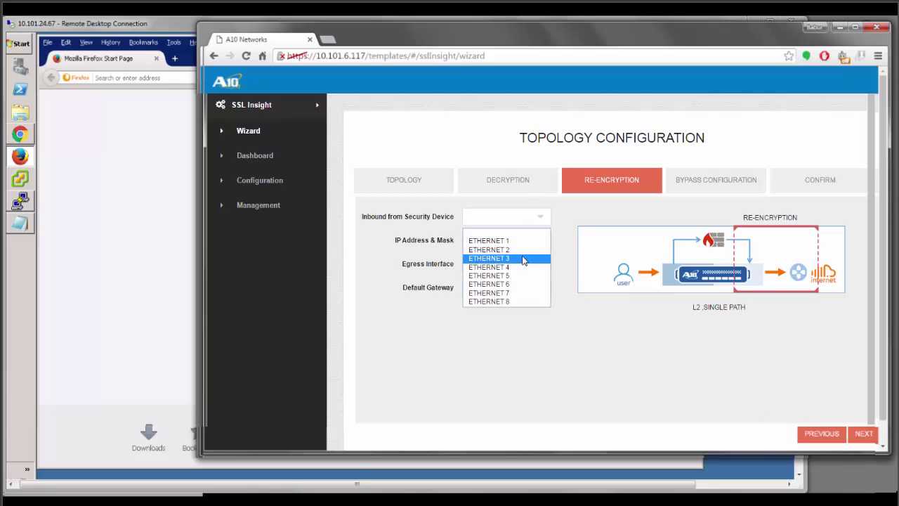
left_click(526, 258)
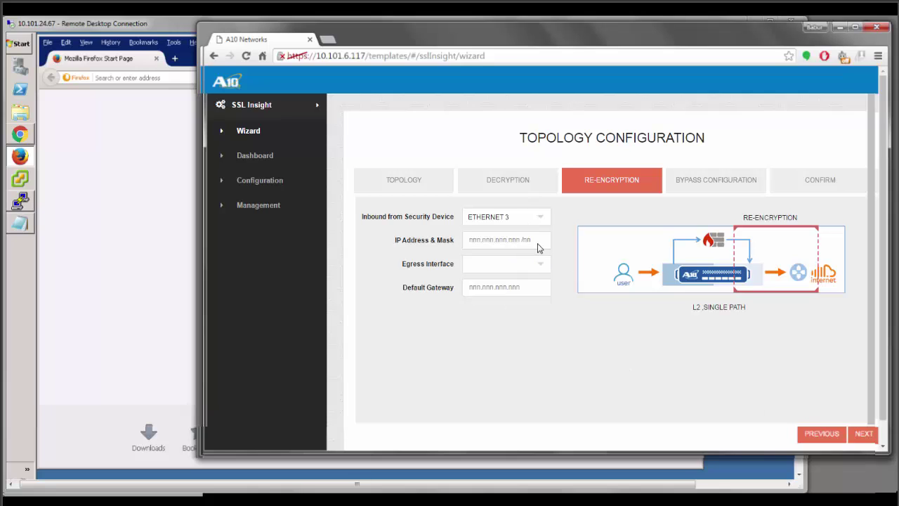
left_click(538, 244)
type("30.99.0.27 /16")
left_click(537, 266)
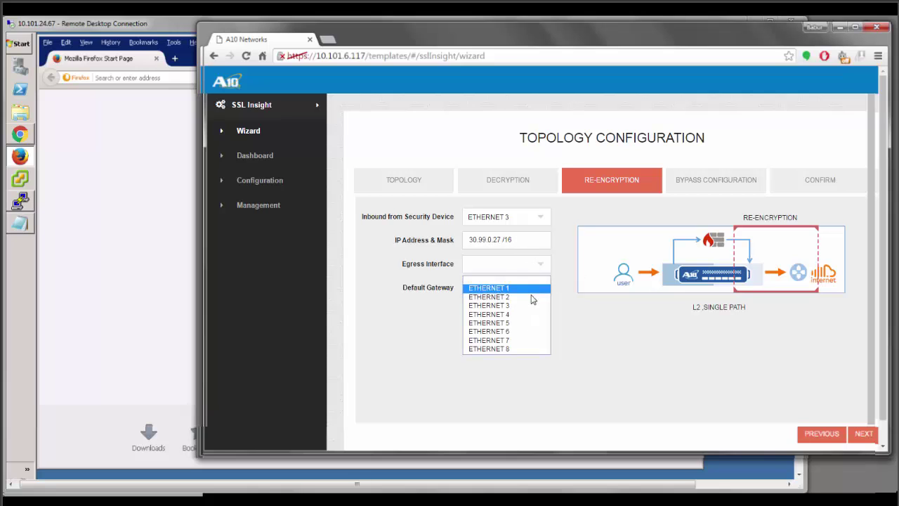
left_click(529, 317)
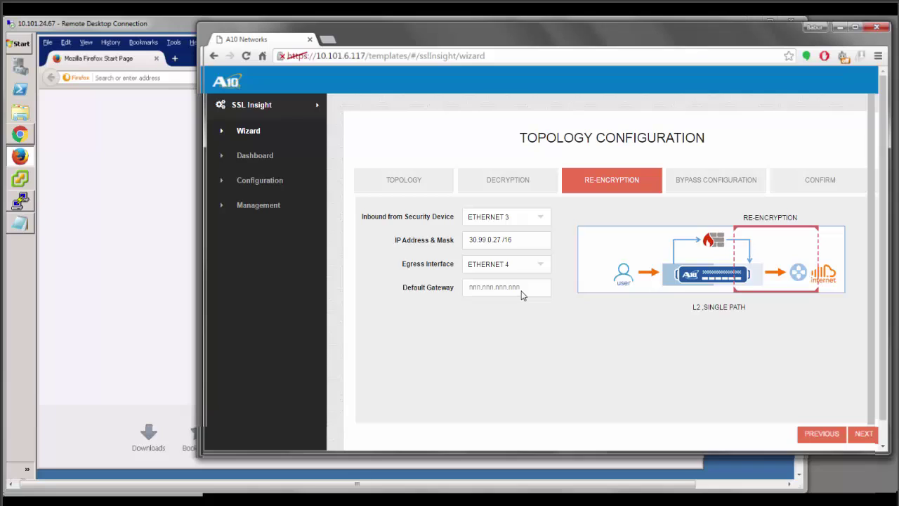
left_click(521, 291)
type("30.99.1.10")
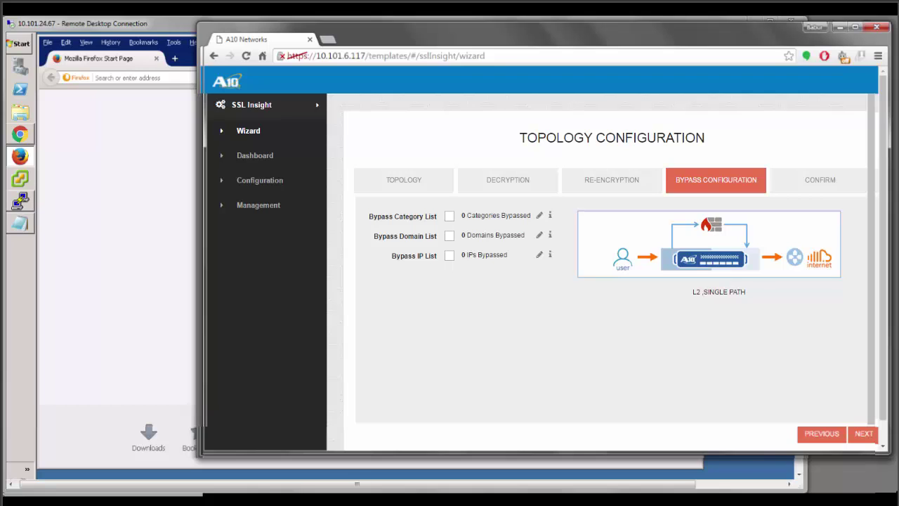
Step: Confirm the summary and CLI preview, apply the configuration, and switch to Firefox
left_click(864, 433)
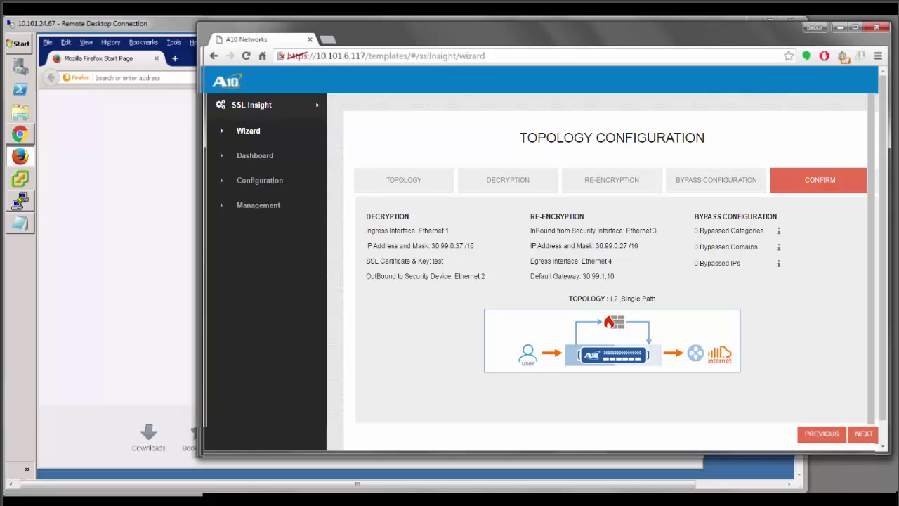
left_click(864, 433)
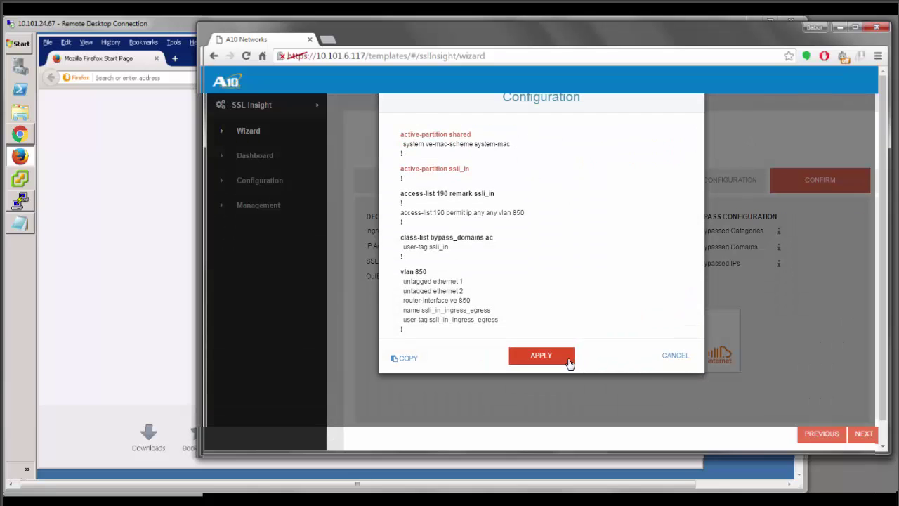
left_click(569, 359)
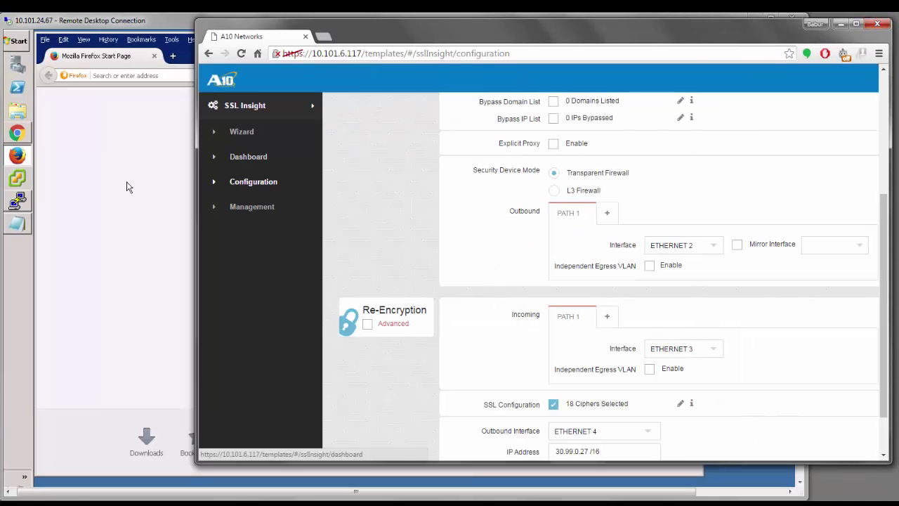
left_click(126, 181)
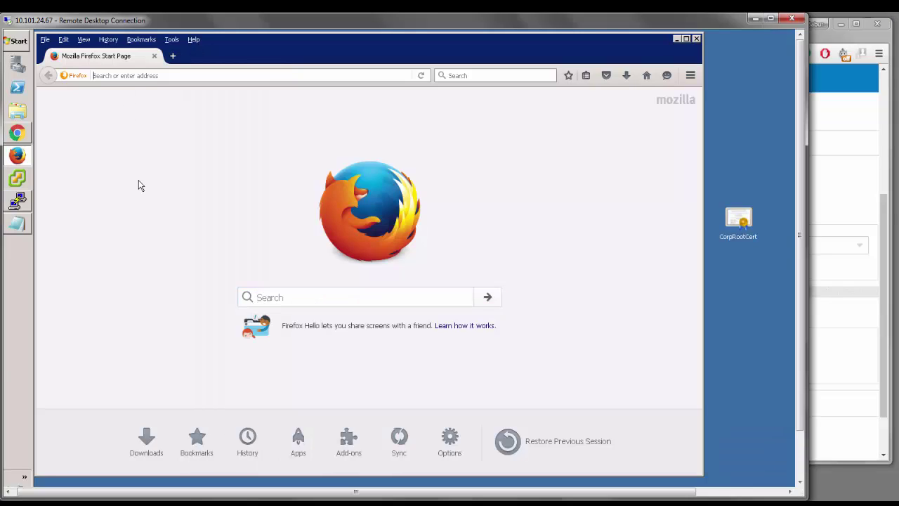
Step: Open finance.yahoo.com and check its certificate issuer is 'test', then cancel the exception
type("https://finance.yahoo.com/")
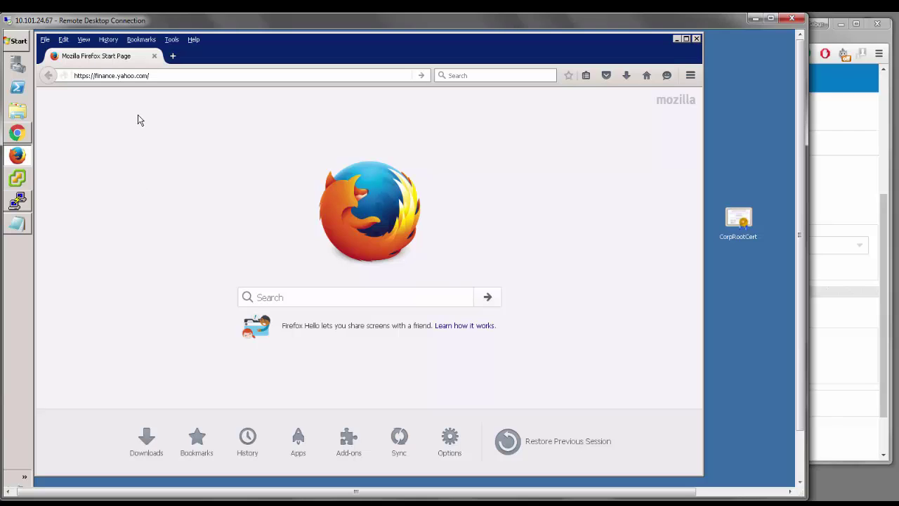
key("Return")
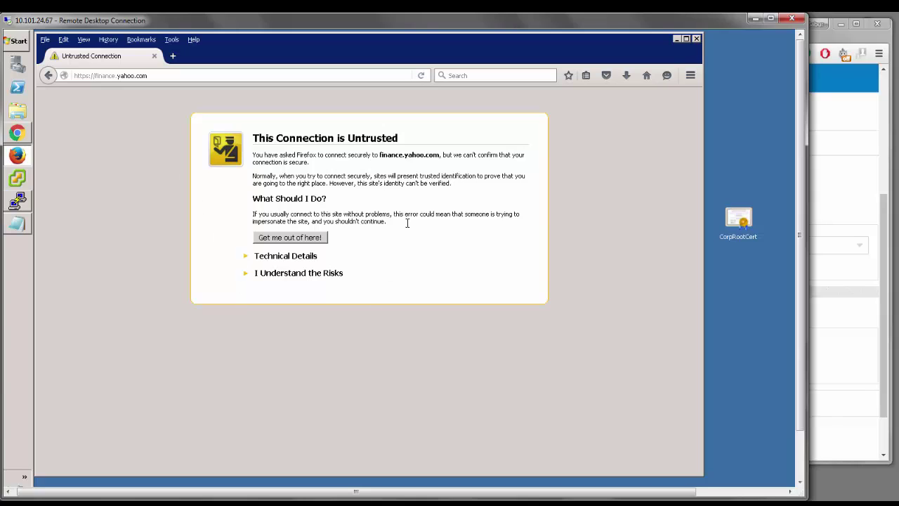
left_click(327, 275)
left_click(310, 341)
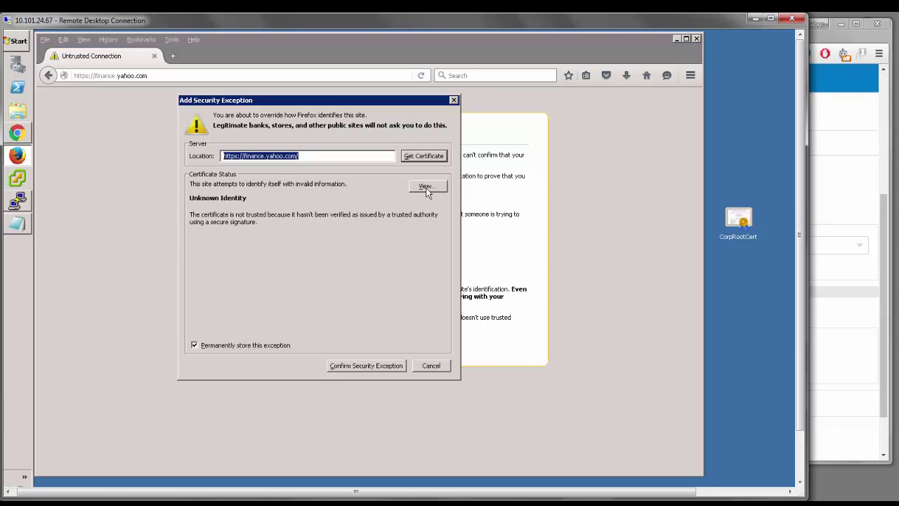
left_click(426, 187)
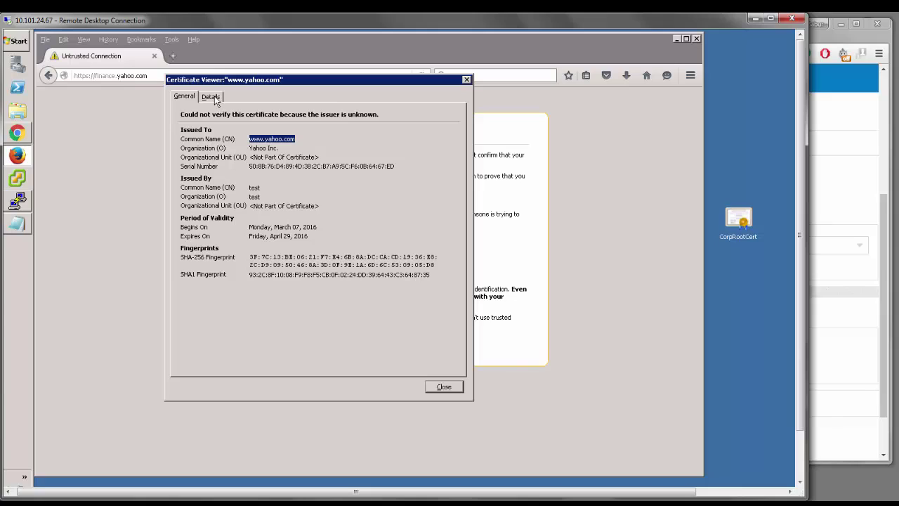
left_click(211, 96)
left_click(214, 236)
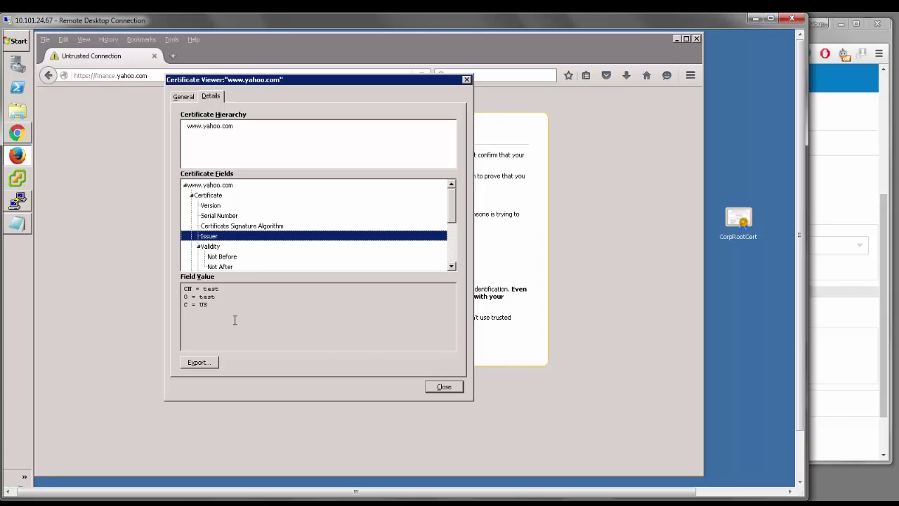
left_click(444, 386)
left_click(437, 366)
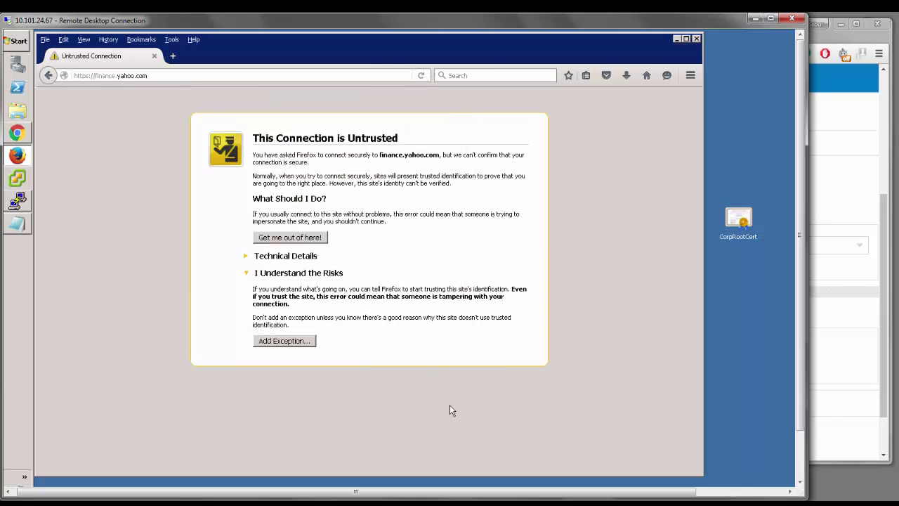
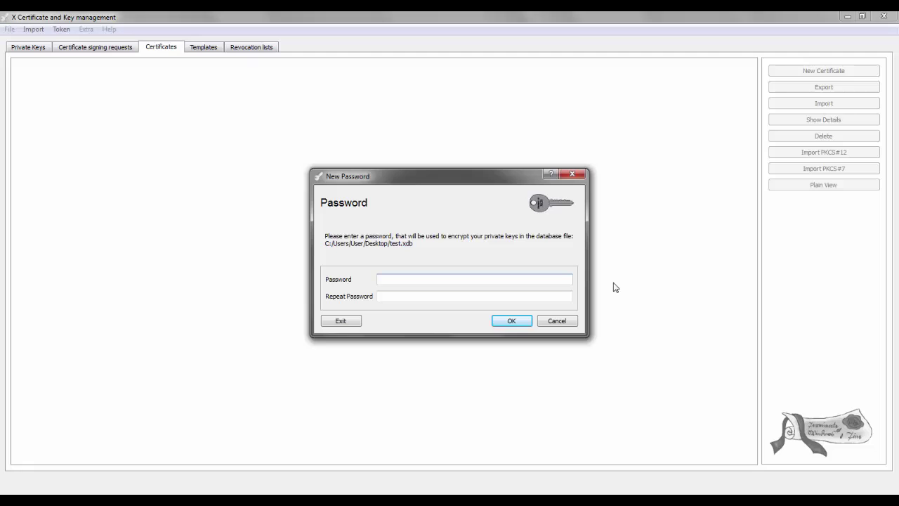
Step: Confirm the new database password and begin a SHA 256 certificate from the default CA template
key("Tab")
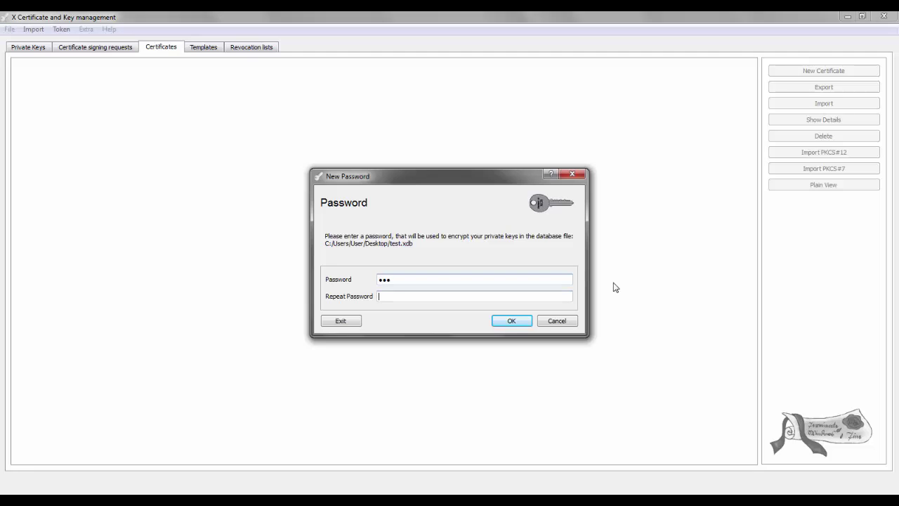
key("Return")
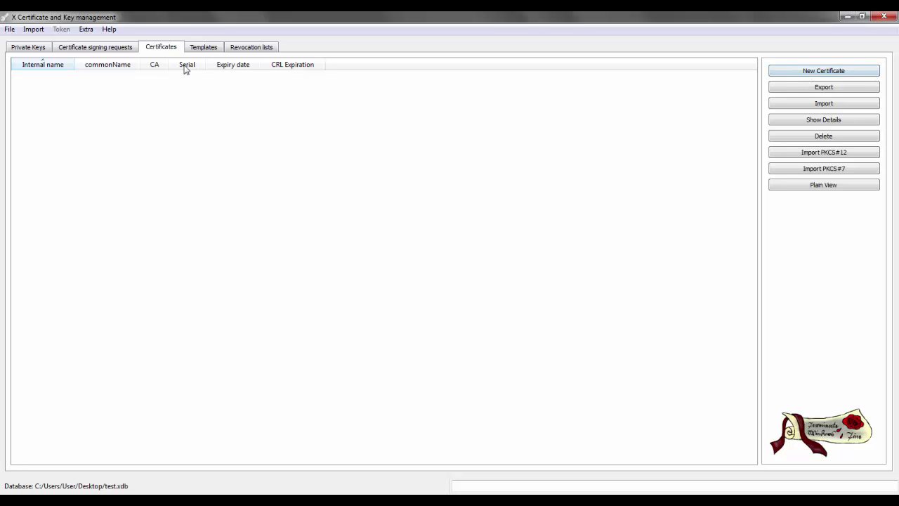
left_click(869, 73)
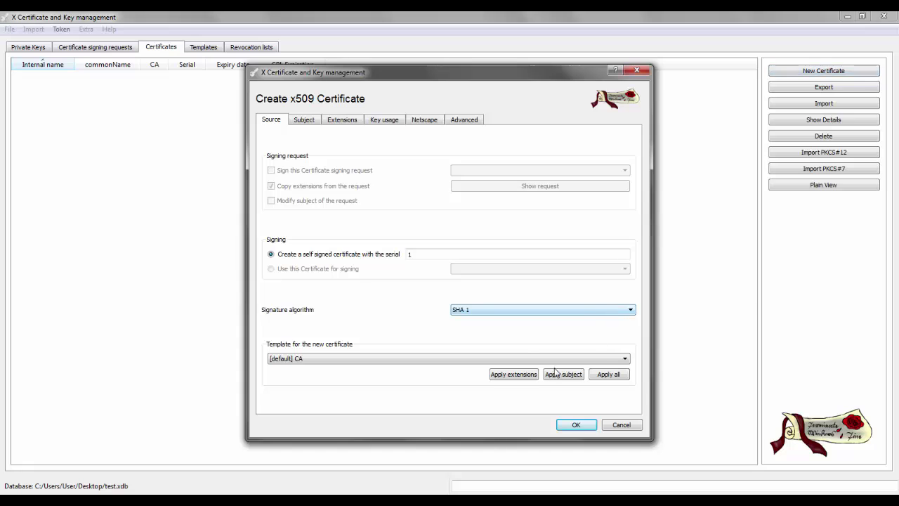
left_click(567, 316)
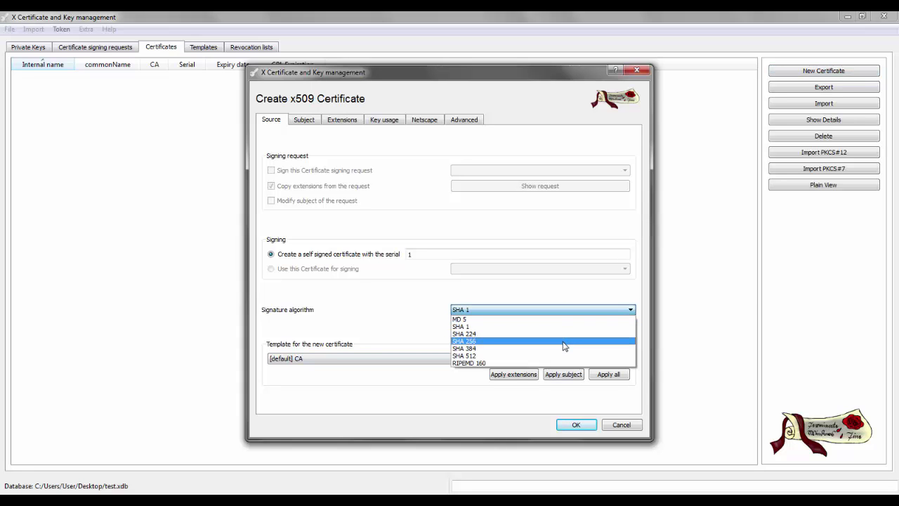
left_click(564, 342)
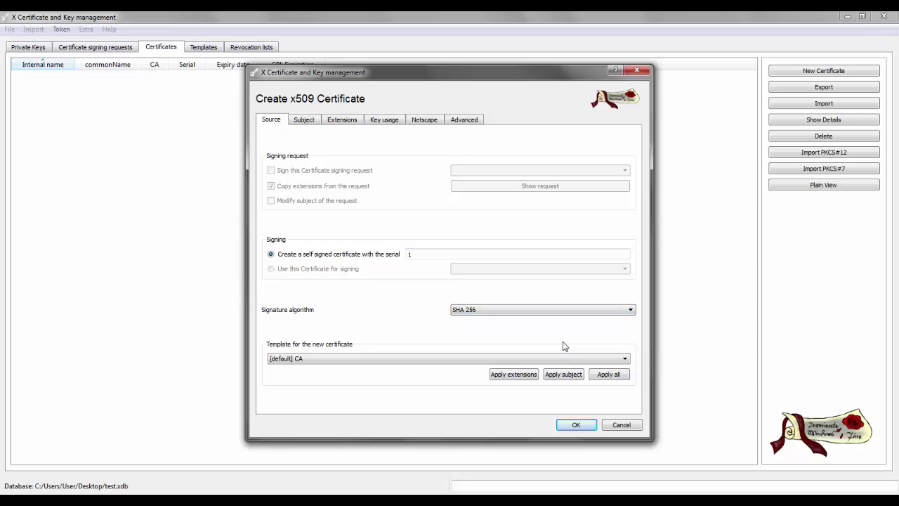
left_click(610, 373)
Step: Give it the subject CorpRoot with a new 2048-bit RSA key and create the certificate
left_click(306, 120)
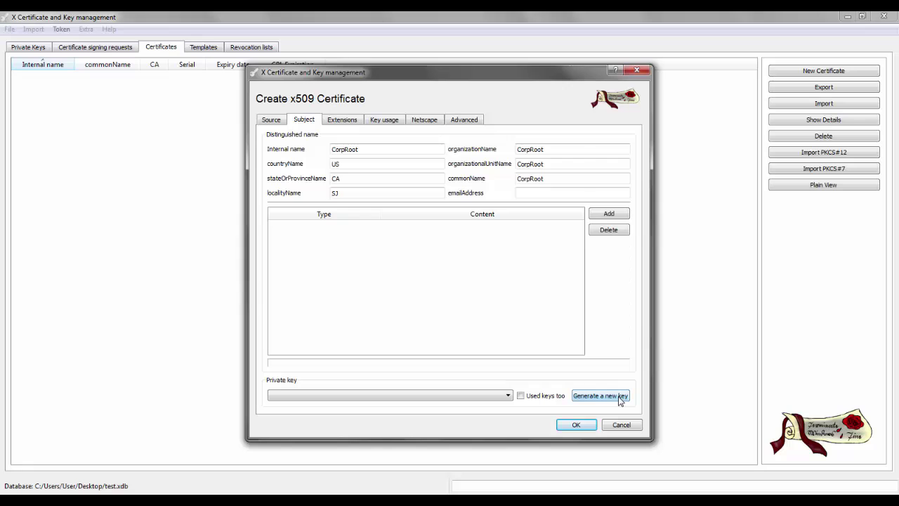
left_click(620, 397)
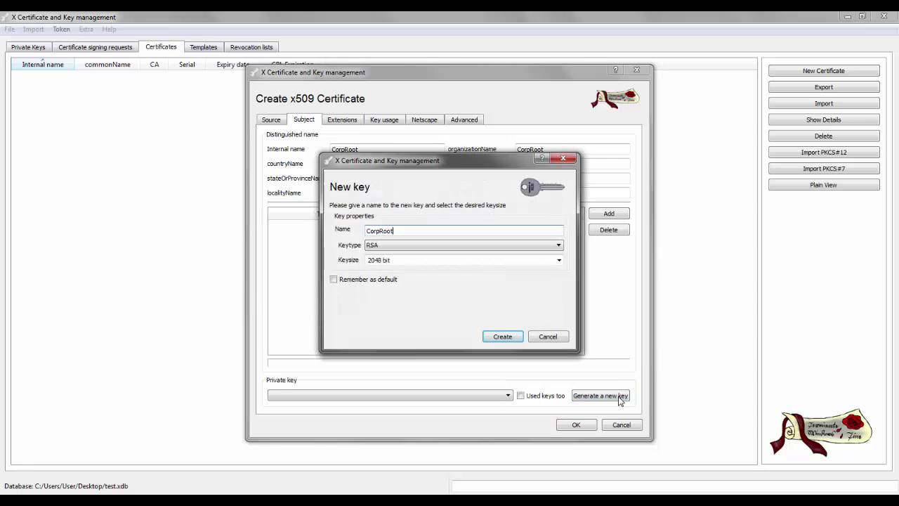
left_click(502, 337)
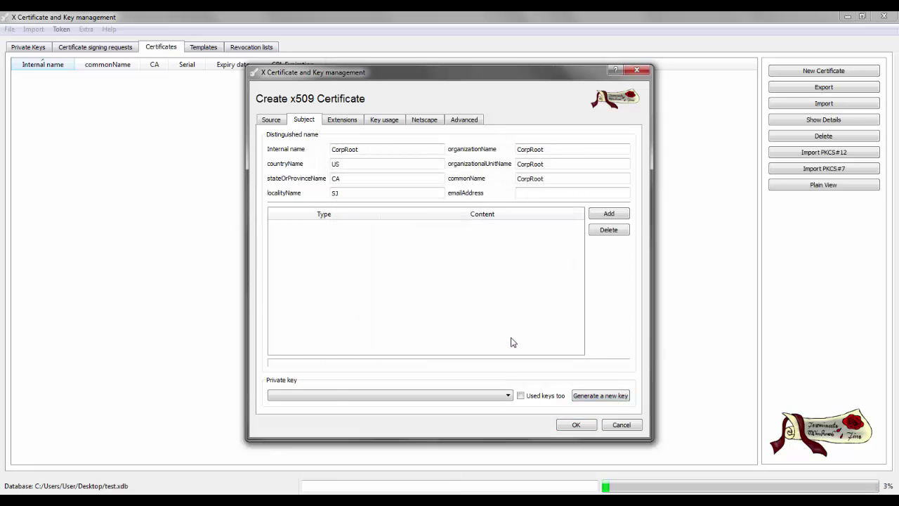
left_click(516, 266)
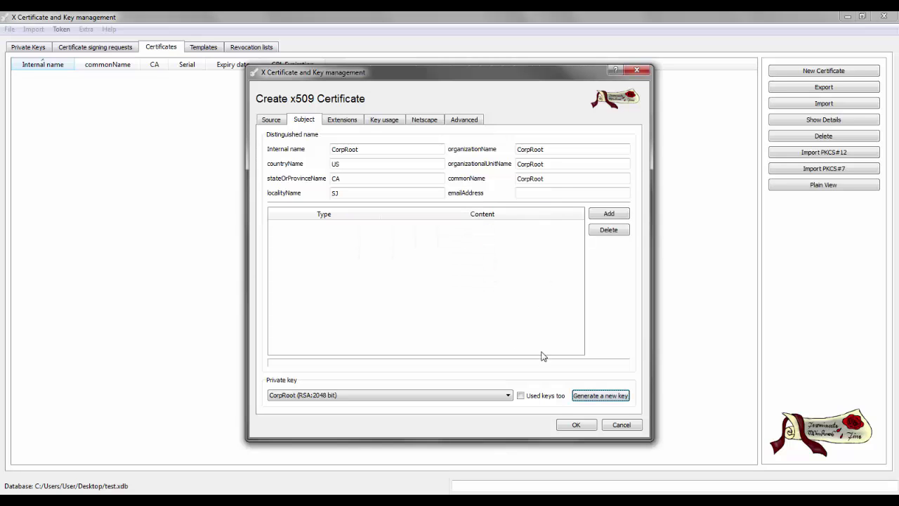
left_click(573, 425)
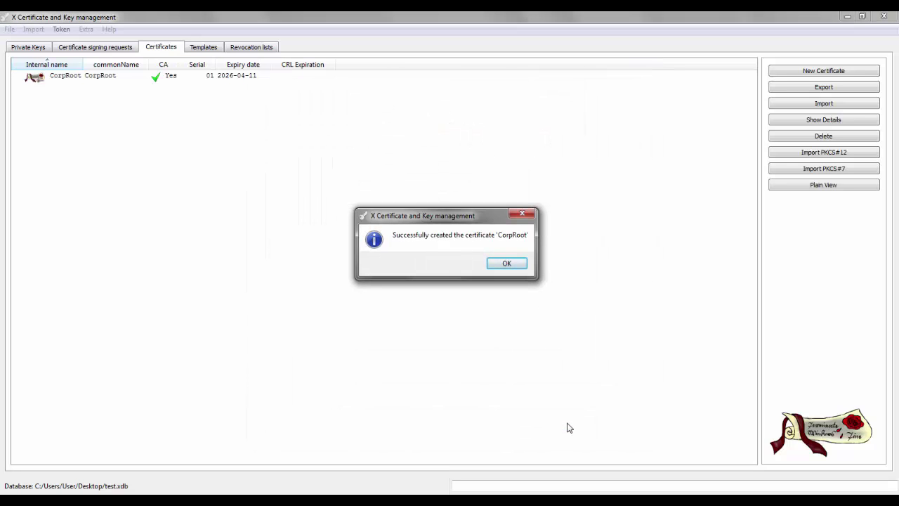
left_click(517, 268)
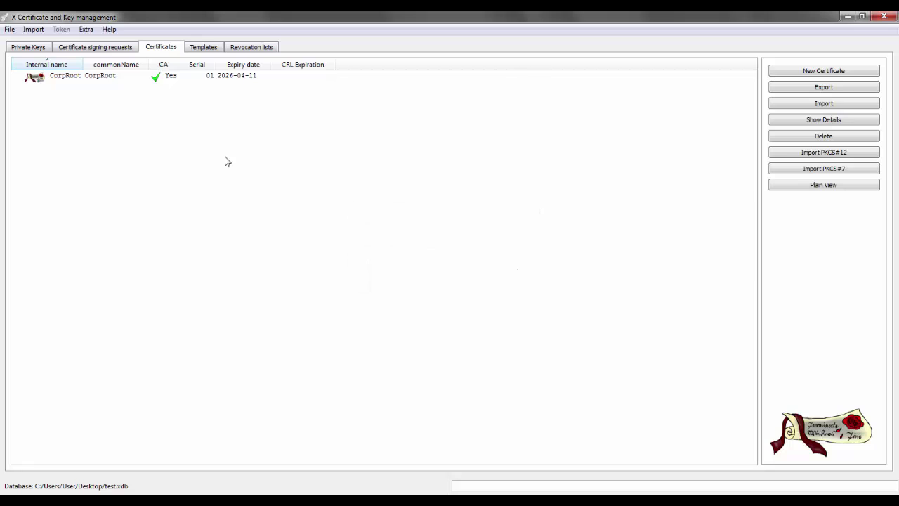
Step: Create the CorpInt1 certificate signed by CorpRoot with SHA 256
left_click(96, 83)
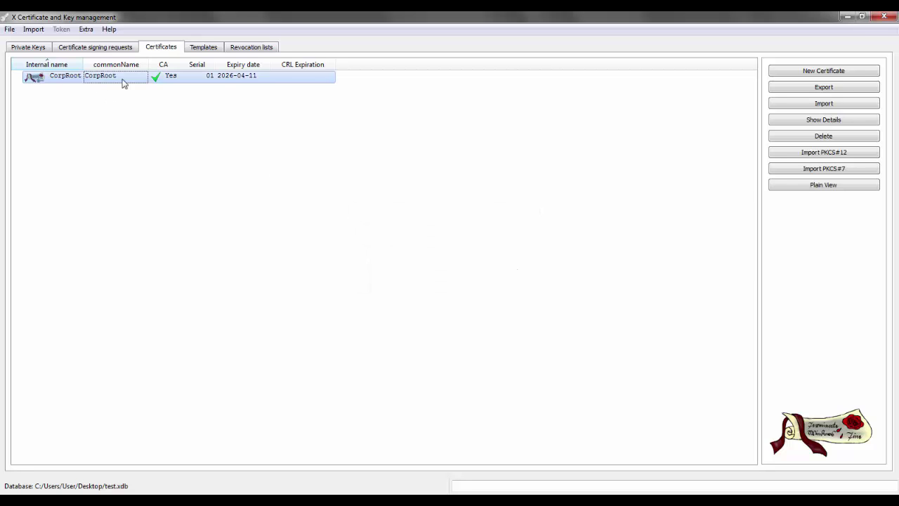
left_click(795, 73)
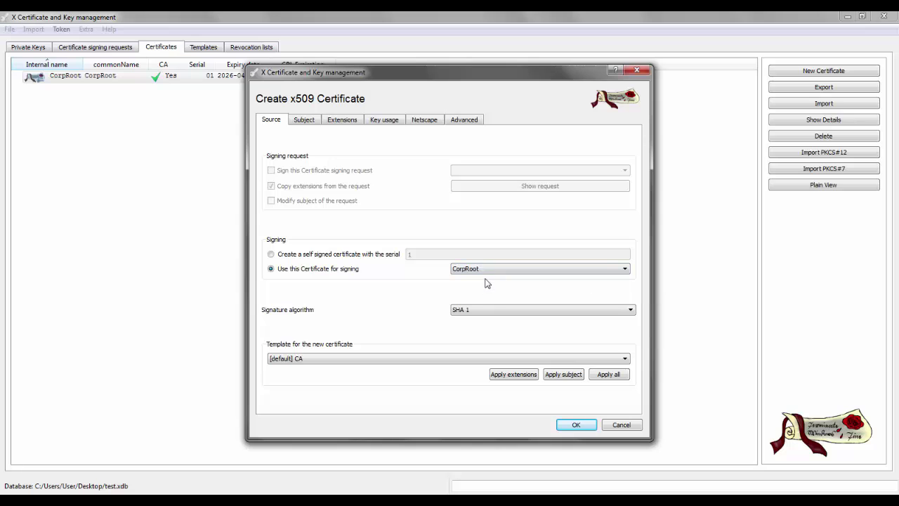
left_click(498, 310)
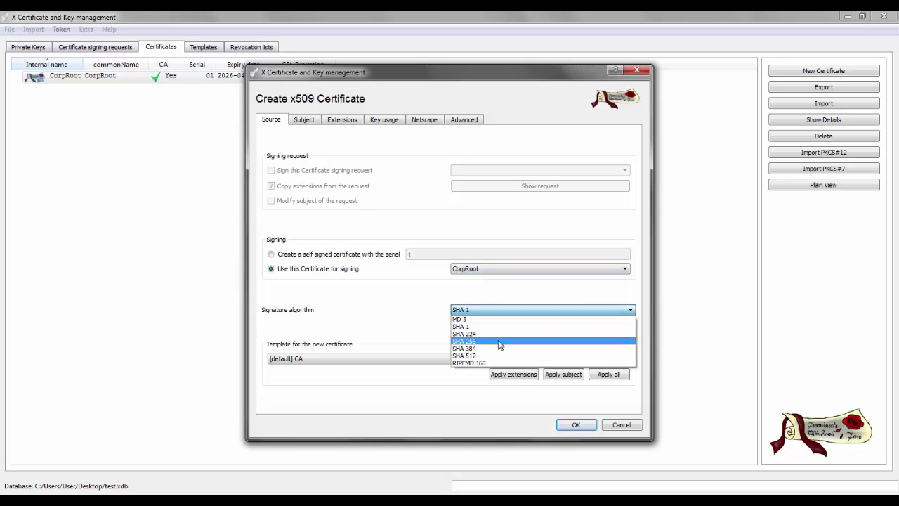
left_click(499, 342)
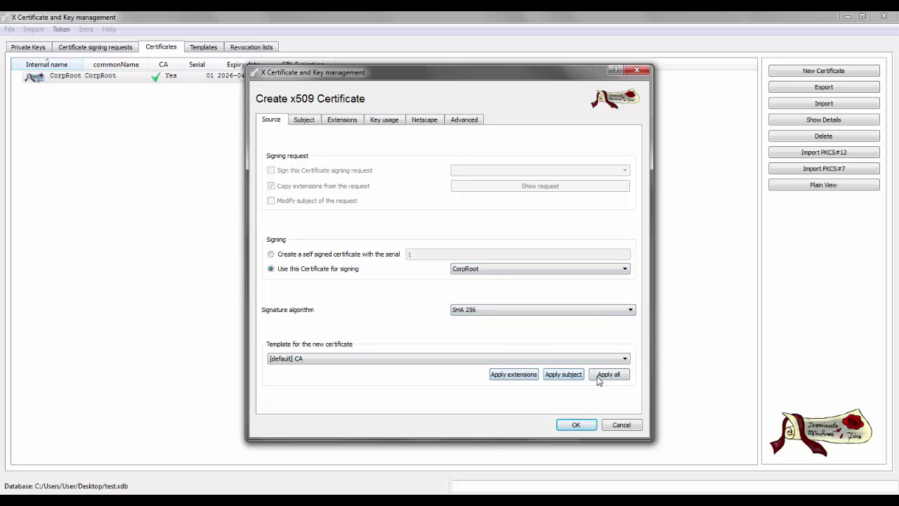
left_click(314, 122)
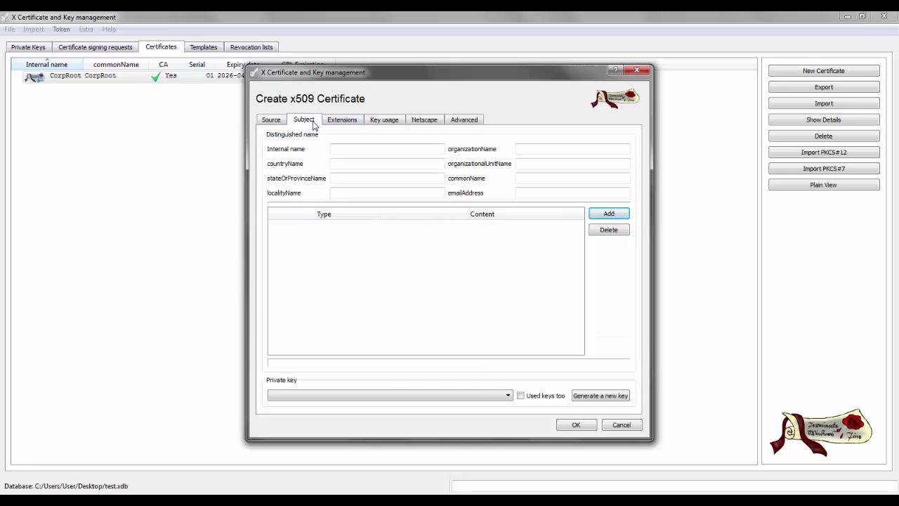
left_click(362, 146)
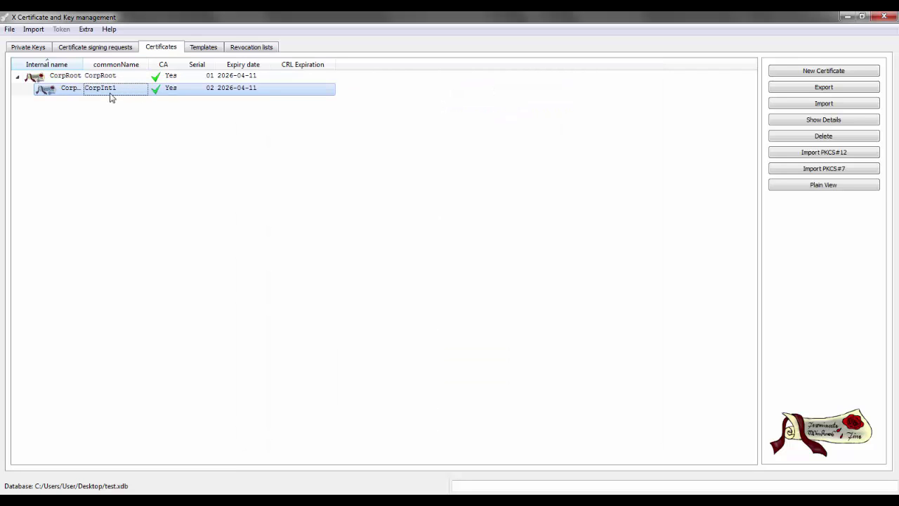
Step: Create the CorpInt2 certificate signed by CorpInt1
double_click(84, 61)
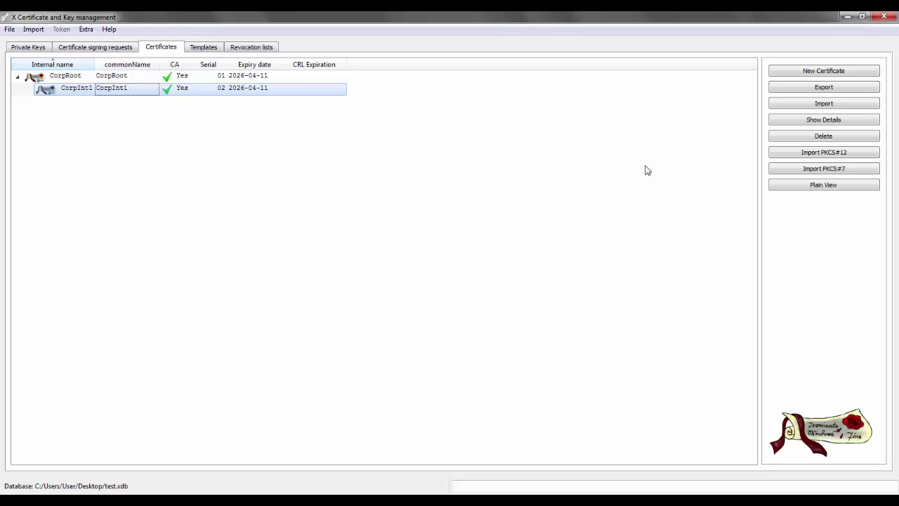
left_click(854, 72)
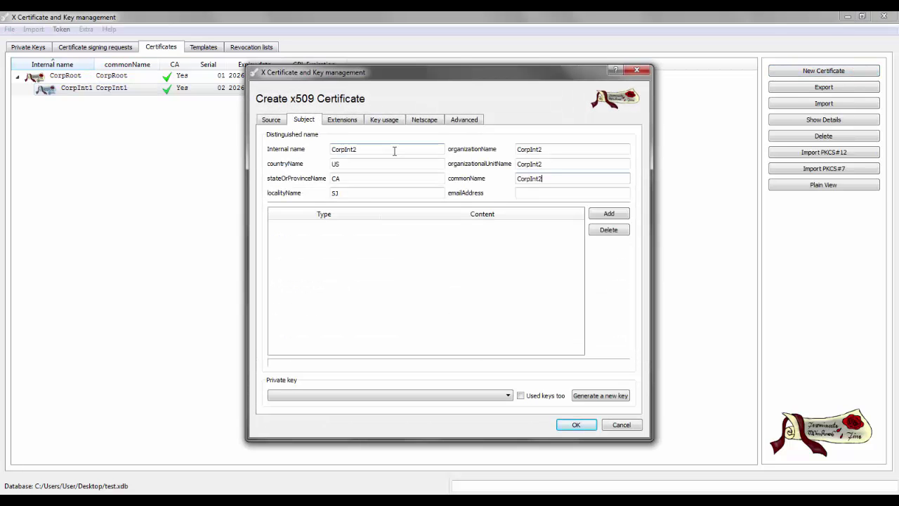
key("Return")
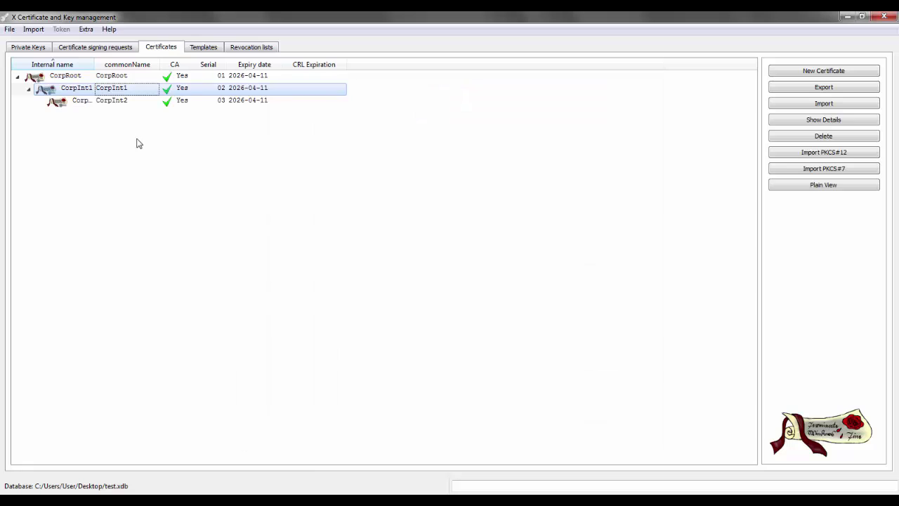
left_click(136, 130)
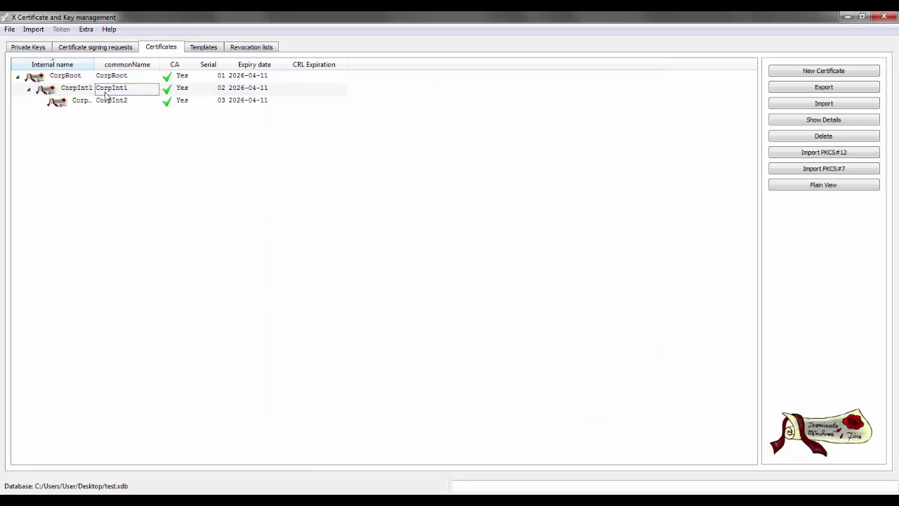
left_click(89, 76)
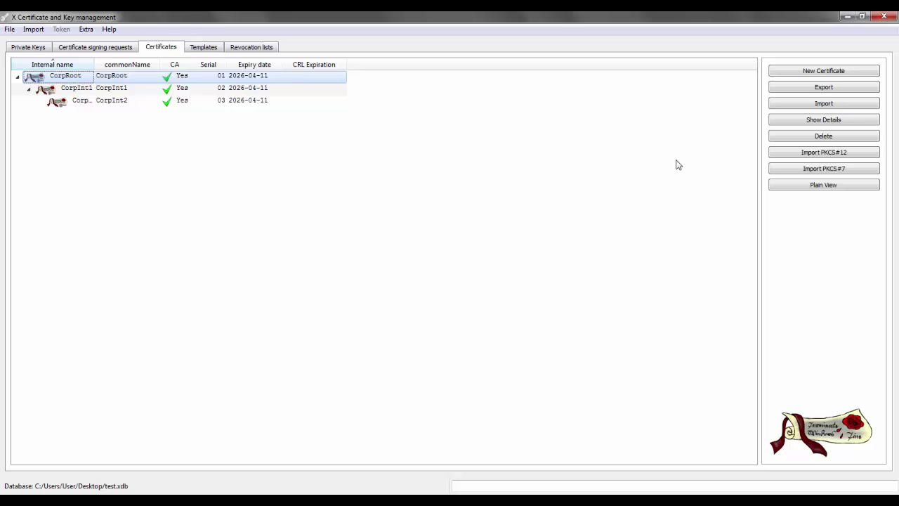
Step: Export CorpRoot in PEM format as CorpRoot.crt
key("ctrl+e")
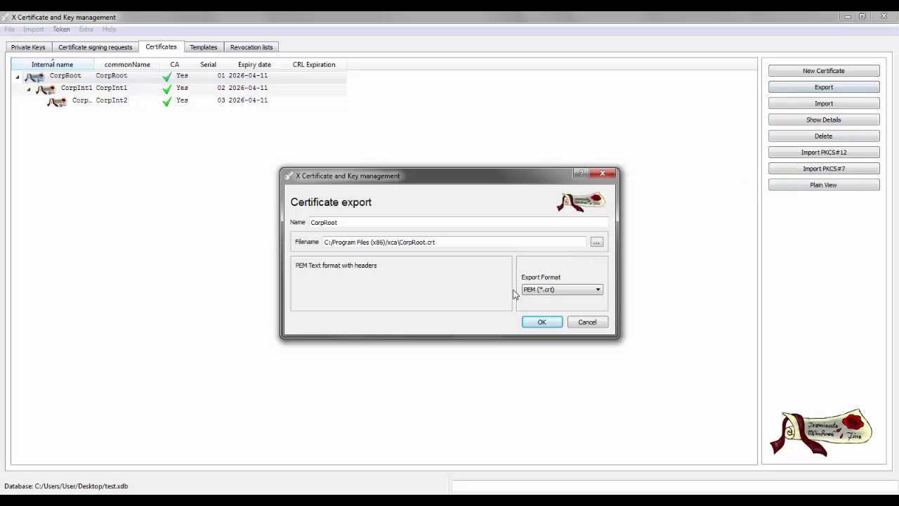
left_click(566, 292)
left_click(566, 292)
left_click(542, 323)
Step: Export the CorpInt2 certificate chain in PEM chain format as CorpInt2.pem
left_click(141, 104)
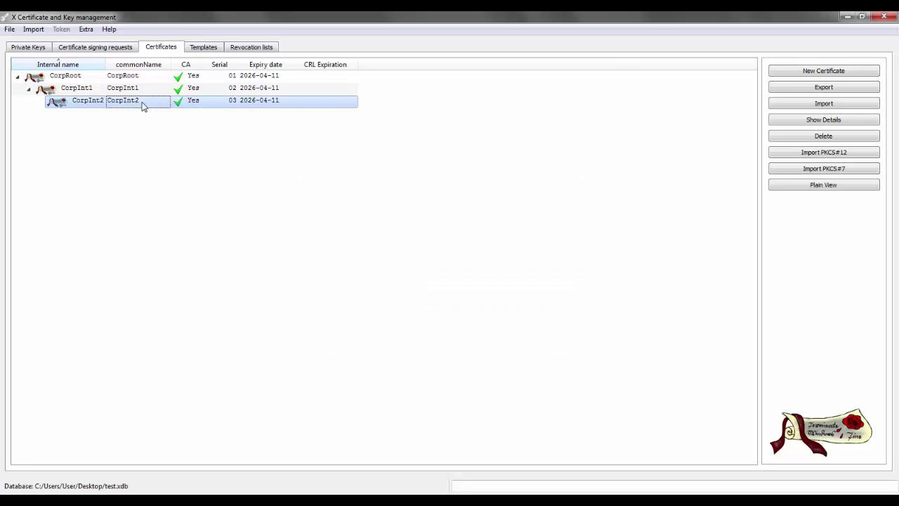
left_click(813, 88)
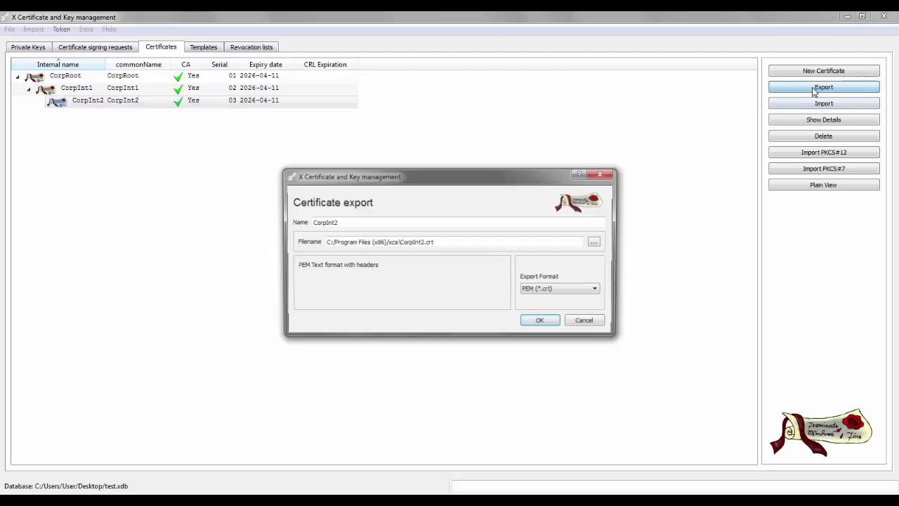
left_click(583, 292)
left_click(555, 345)
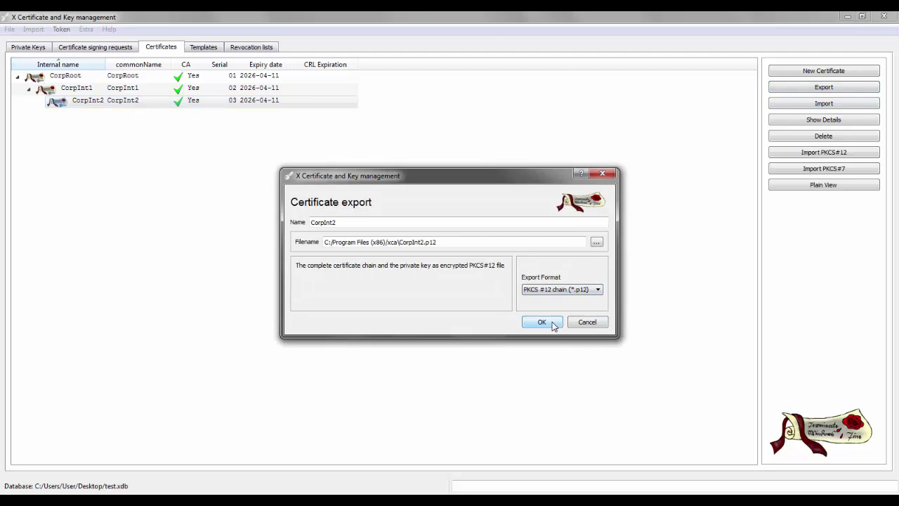
scroll(562, 290, "up", 2)
left_click(562, 290)
scroll(599, 327, "down", 1)
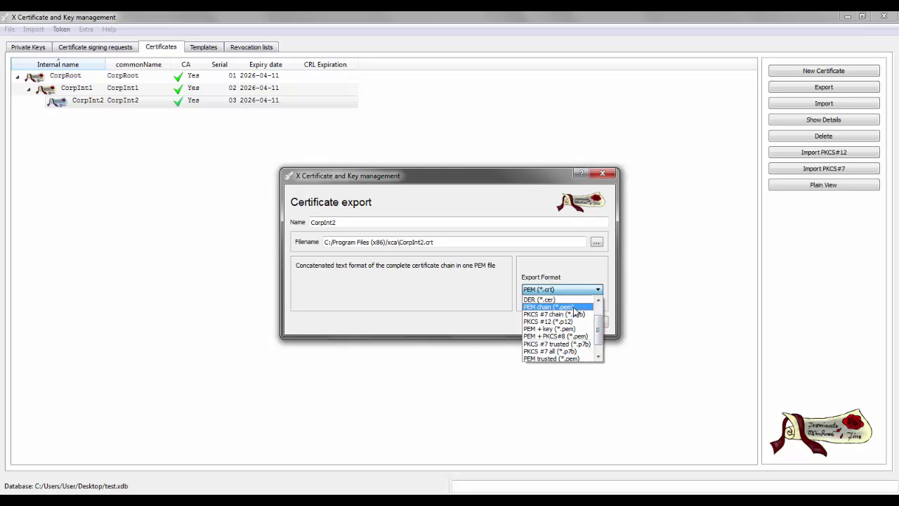
left_click(575, 309)
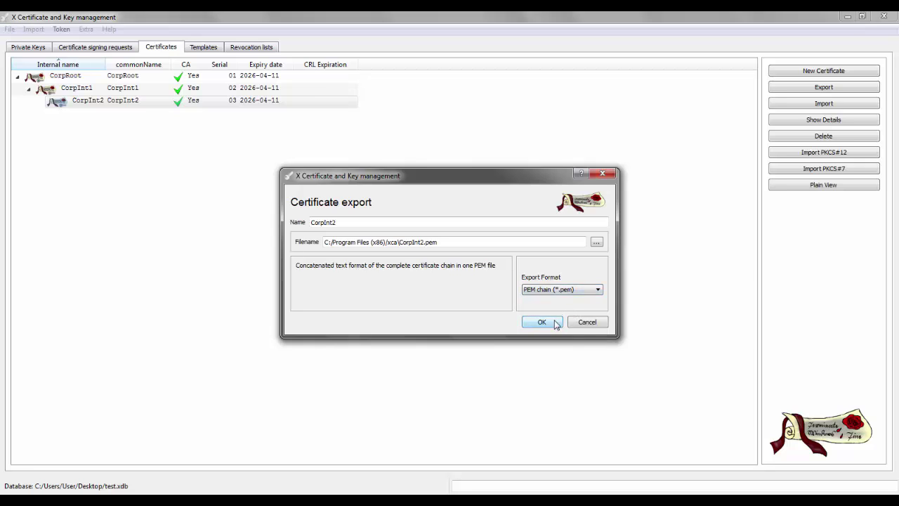
left_click(583, 328)
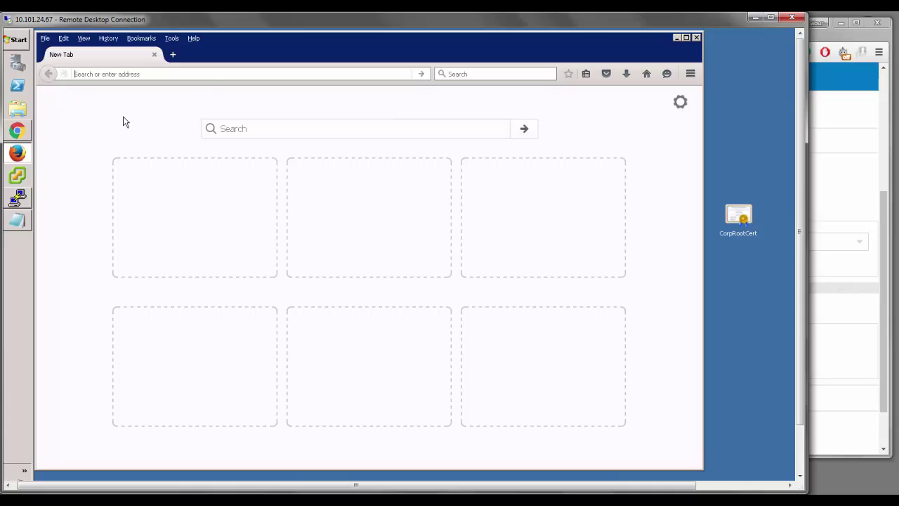
Step: Import the CorpRootCert file into Firefox's certificate Authorities, dismissing the already-installed warning
left_click(172, 40)
left_click(187, 119)
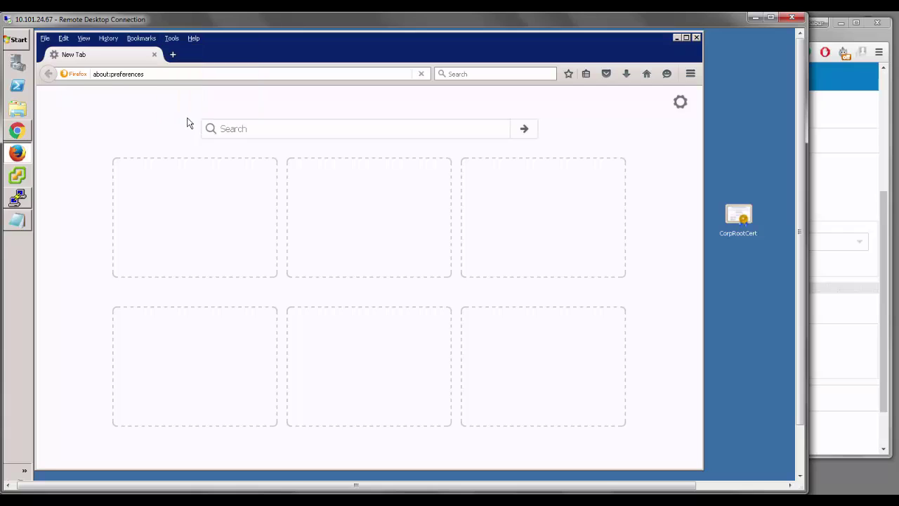
left_click(92, 281)
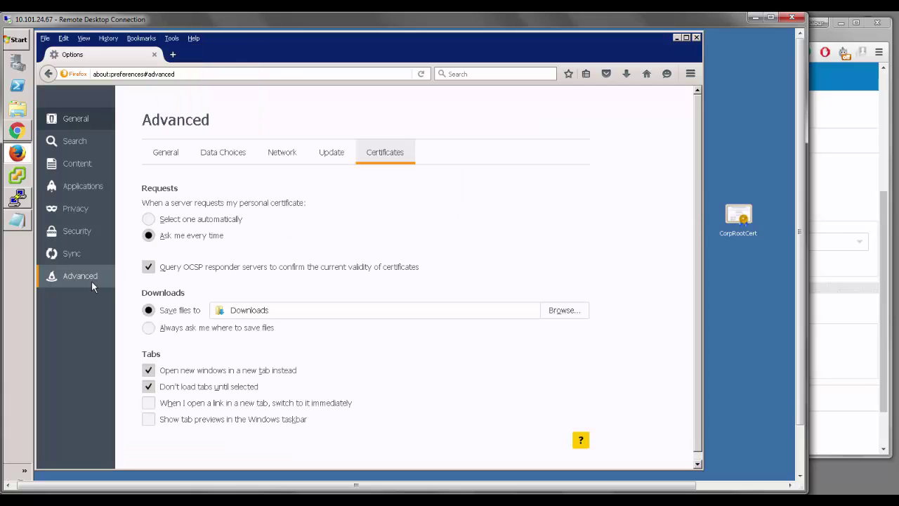
left_click(207, 295)
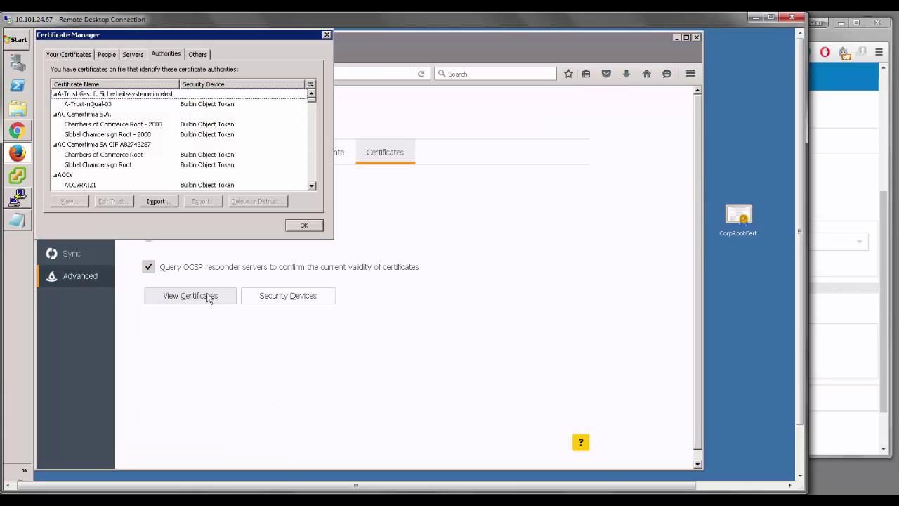
left_click(158, 201)
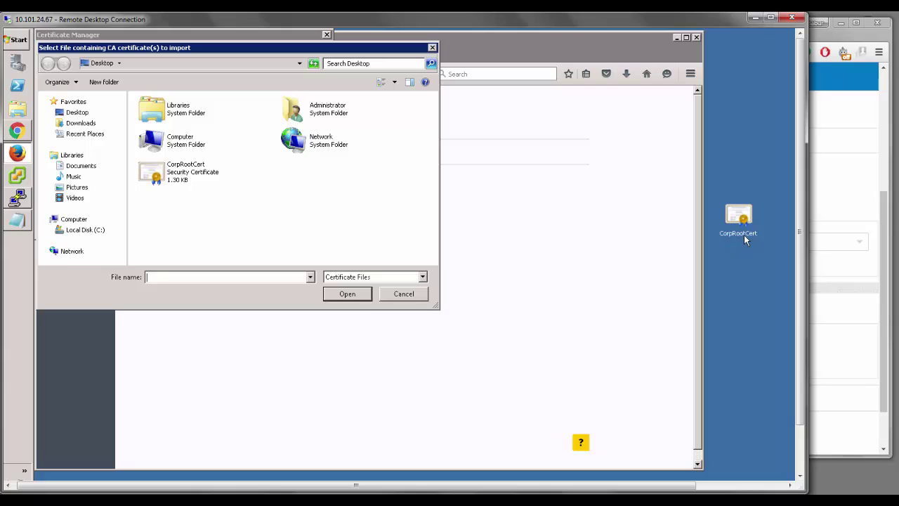
left_click(202, 182)
left_click(347, 295)
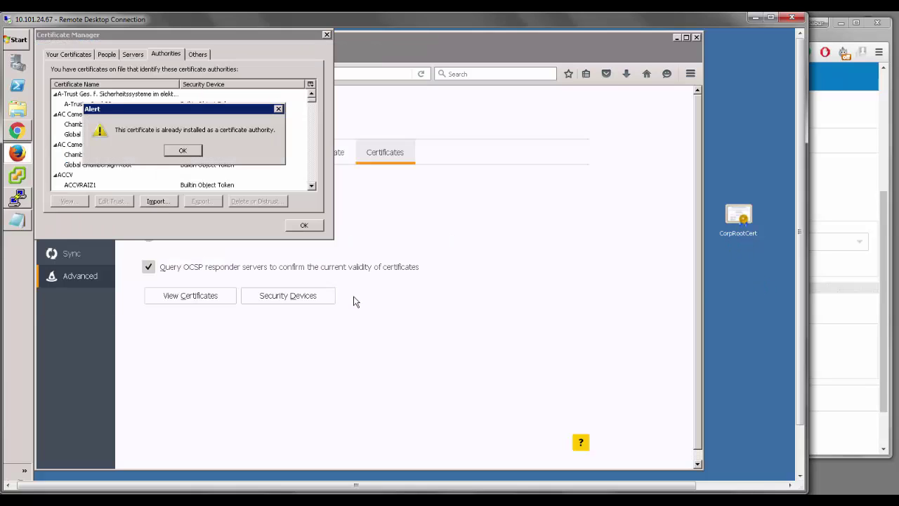
left_click(181, 150)
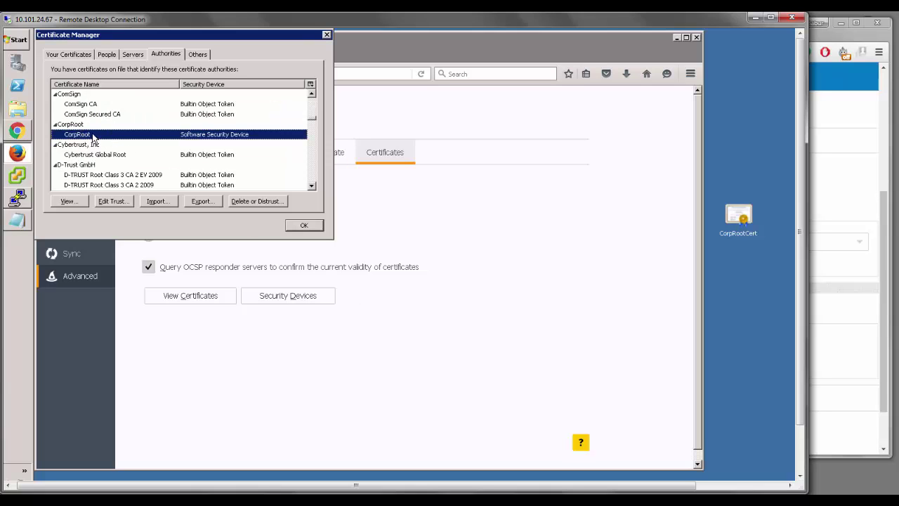
Step: Check the CorpRoot authority's details, then close the certificate manager
left_click(67, 201)
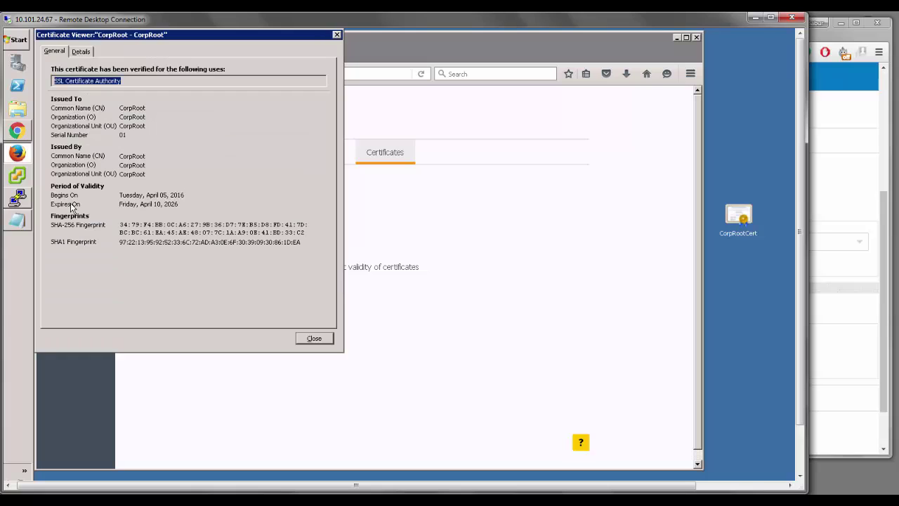
left_click(336, 34)
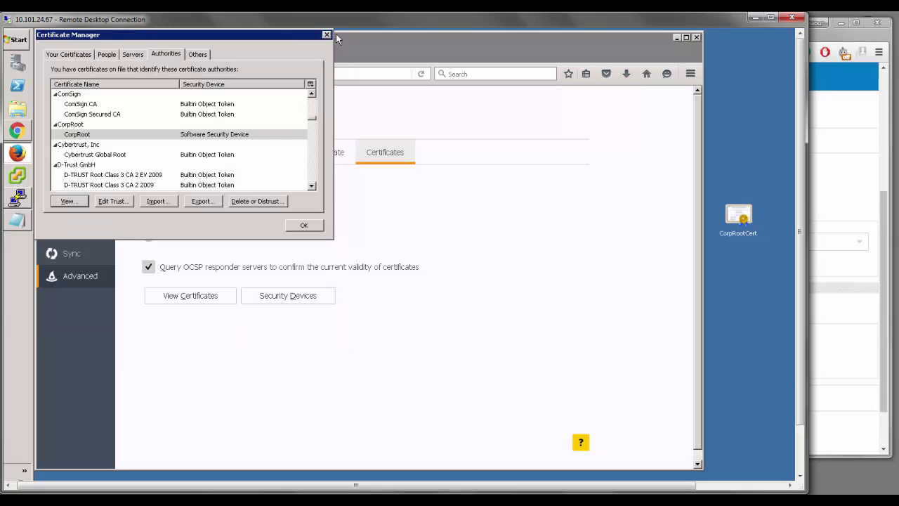
left_click(331, 34)
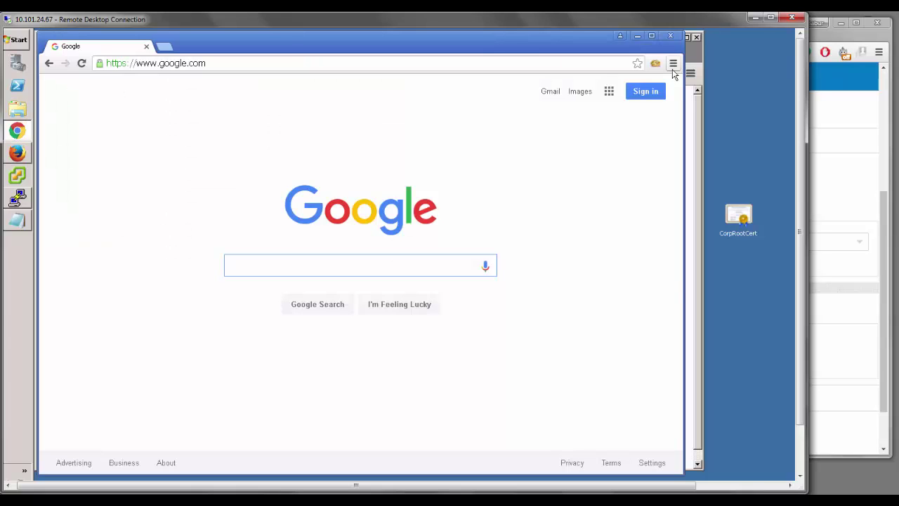
Step: Open Chrome's Settings and expand the advanced settings down to HTTPS/SSL
left_click(673, 67)
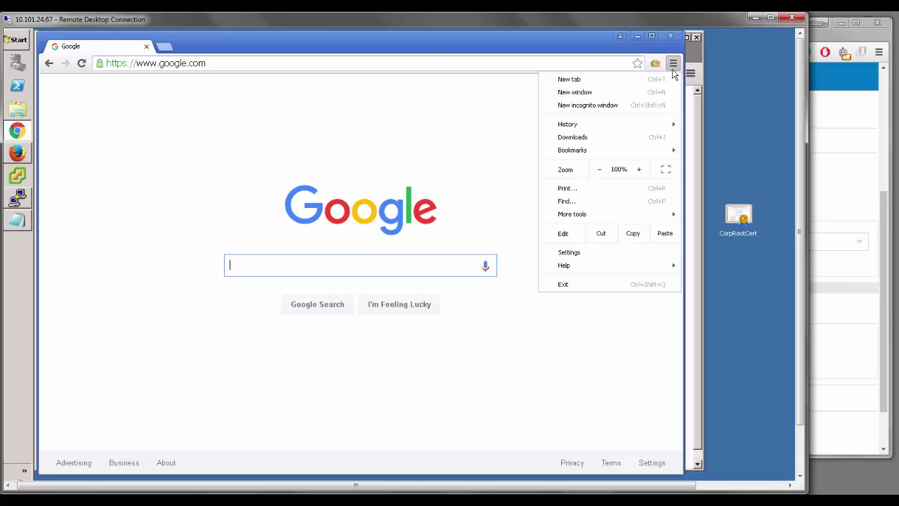
left_click(591, 257)
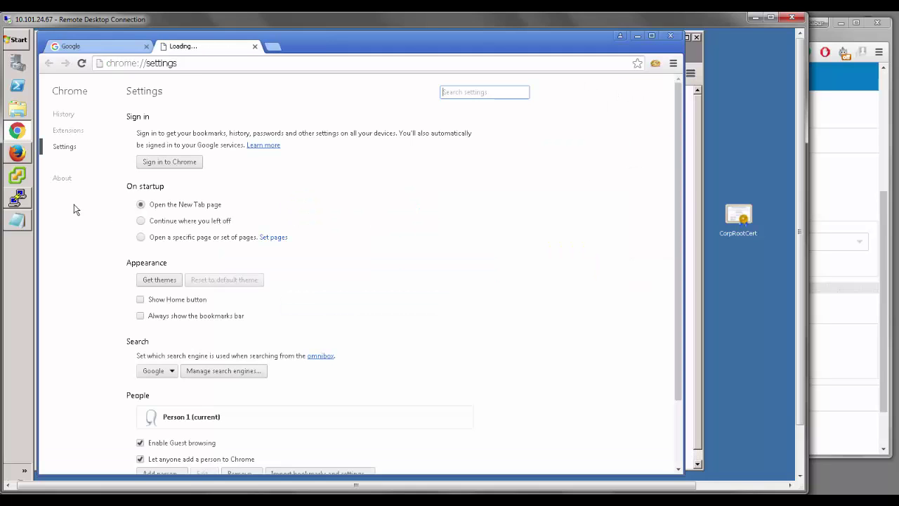
scroll(363, 327, "down", 3)
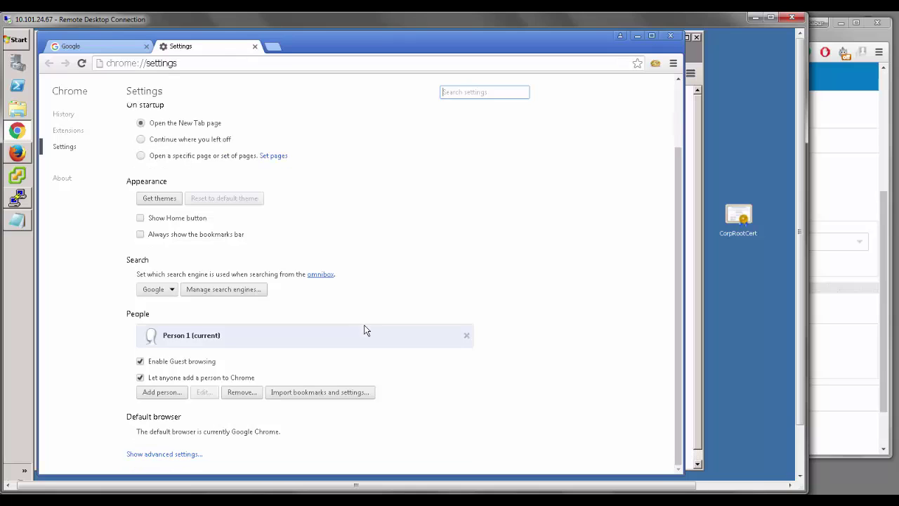
left_click(201, 453)
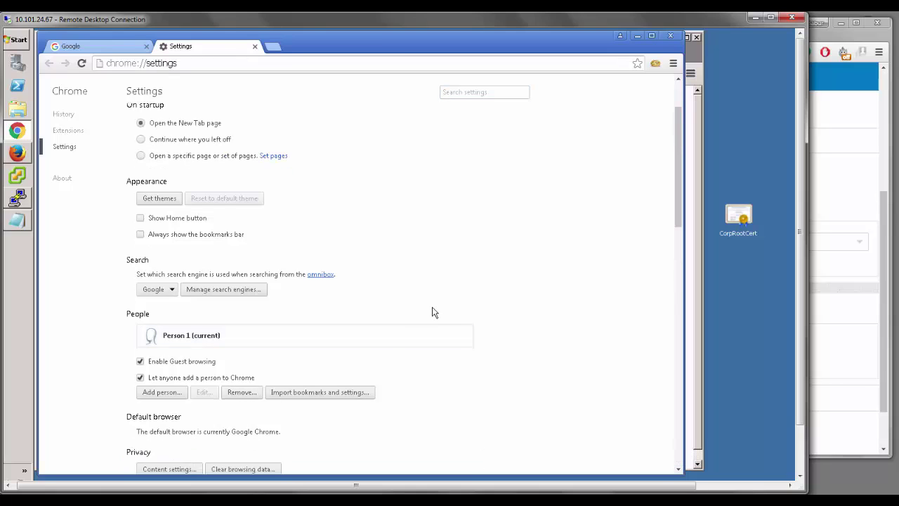
scroll(433, 312, "down", 10)
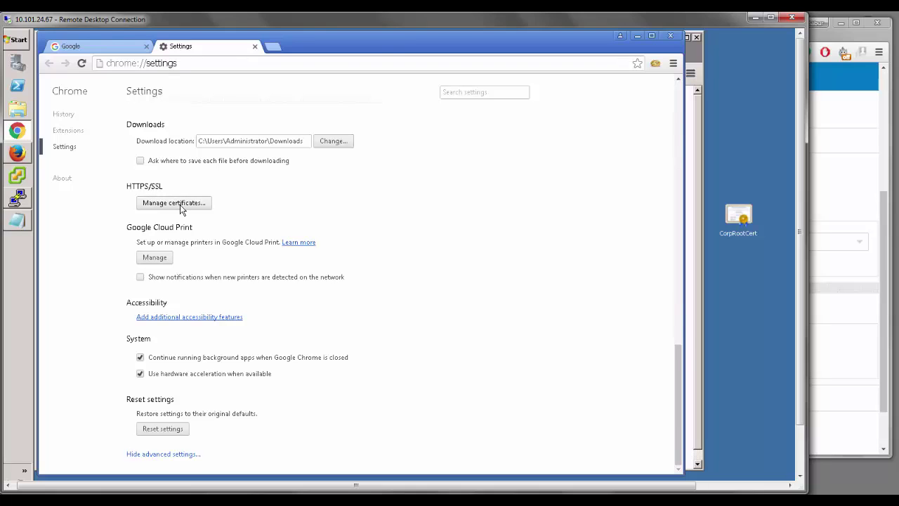
Step: Start a certificate import from Chrome's Manage certificates and choose CorpRootCert from the Desktop
left_click(181, 206)
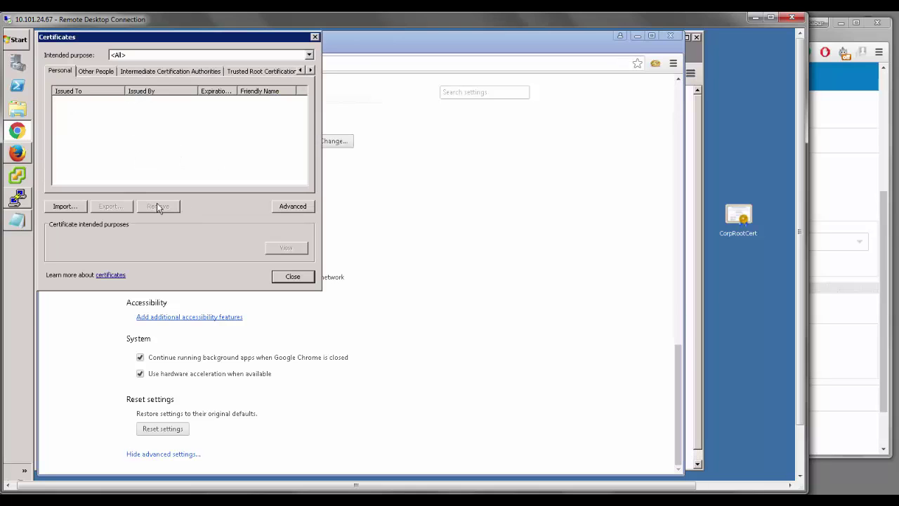
left_click(66, 207)
left_click(249, 280)
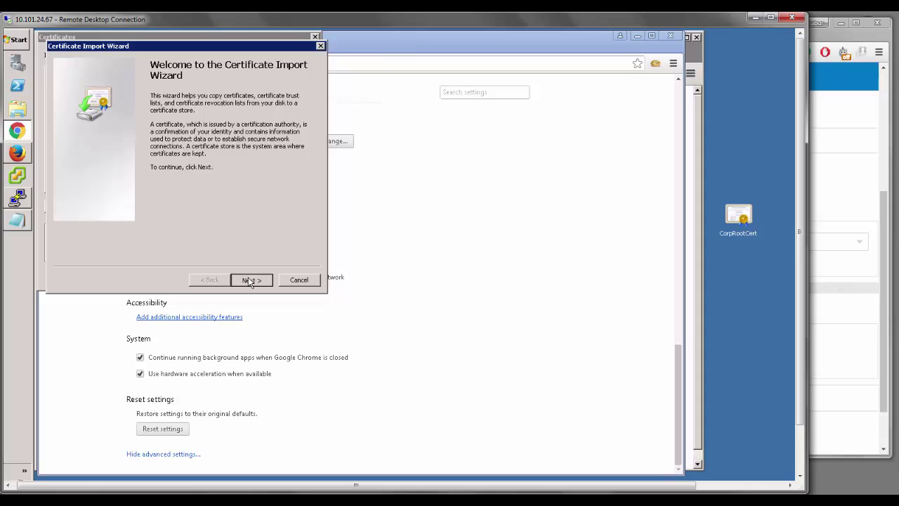
left_click(281, 115)
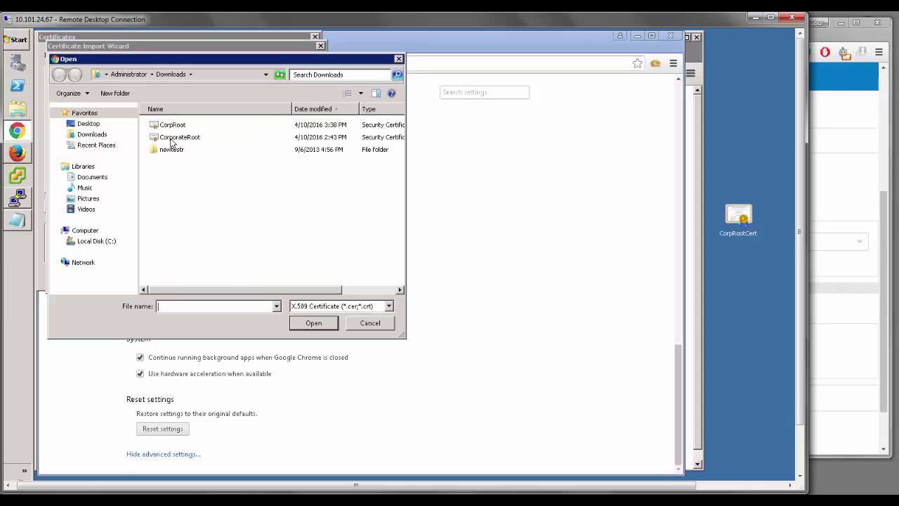
left_click(105, 125)
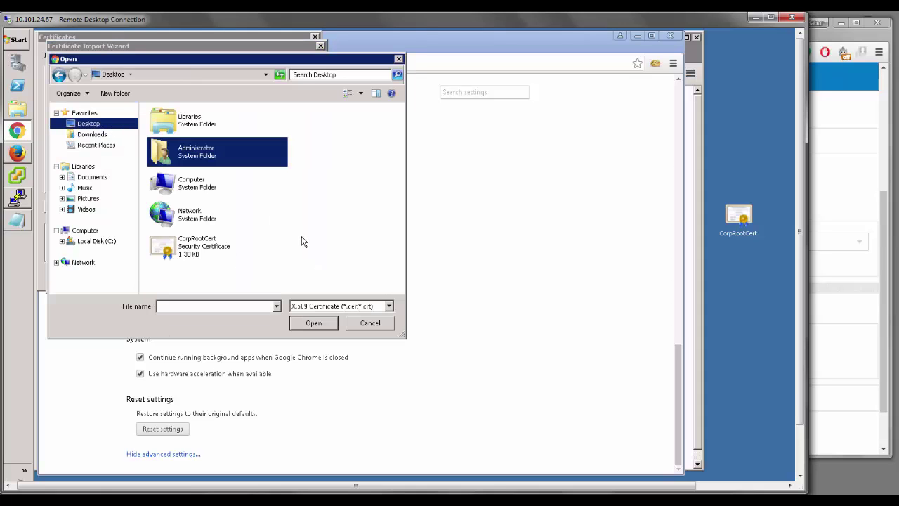
left_click(223, 256)
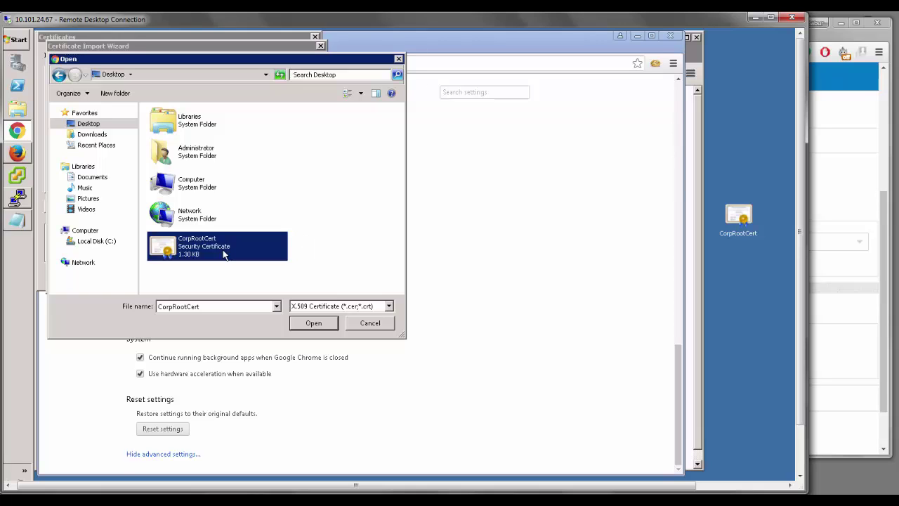
left_click(313, 323)
Step: Place the certificate in the Personal store, finish the import and close the certificates window
left_click(250, 280)
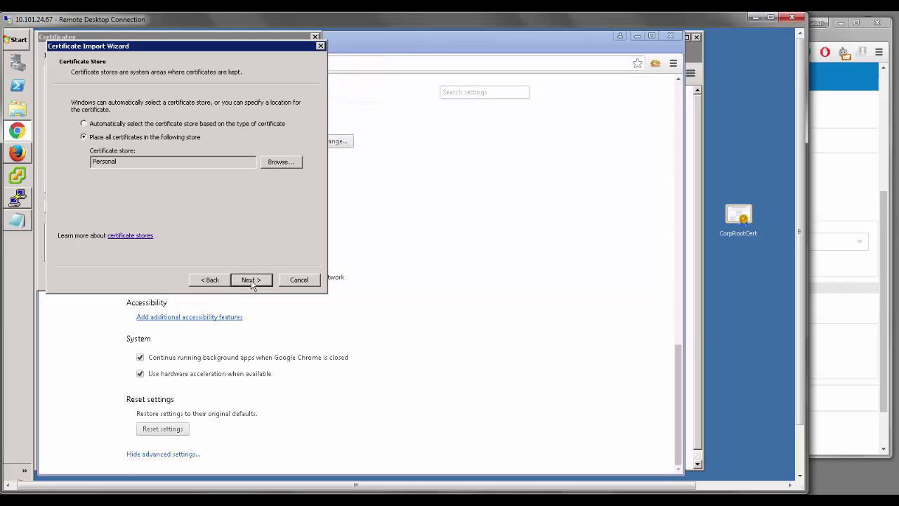
left_click(250, 280)
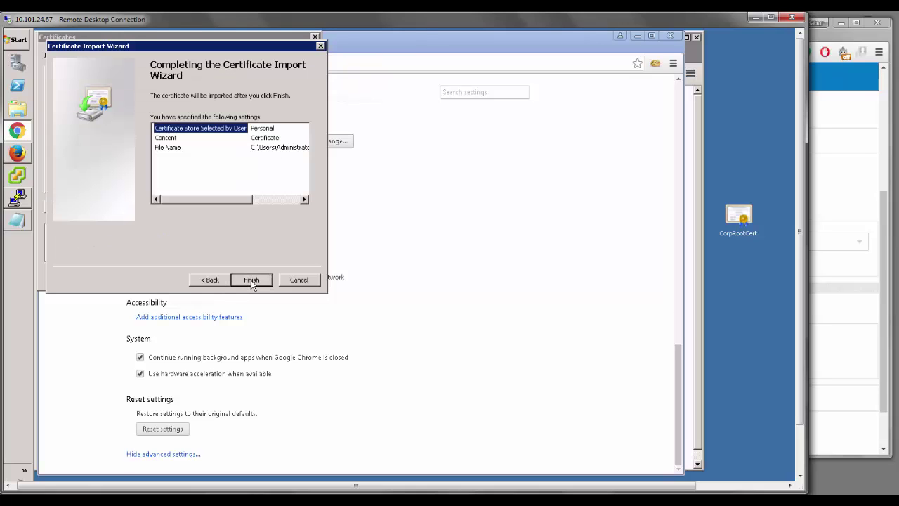
left_click(250, 280)
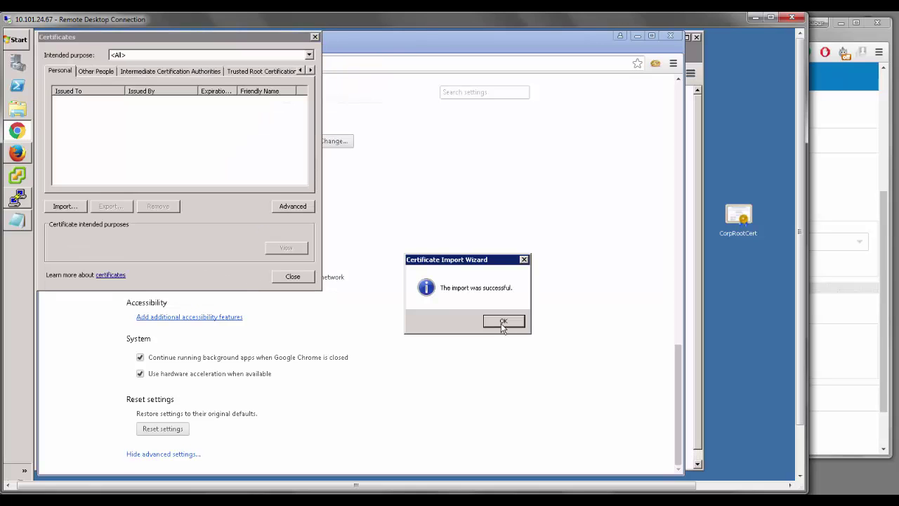
left_click(504, 324)
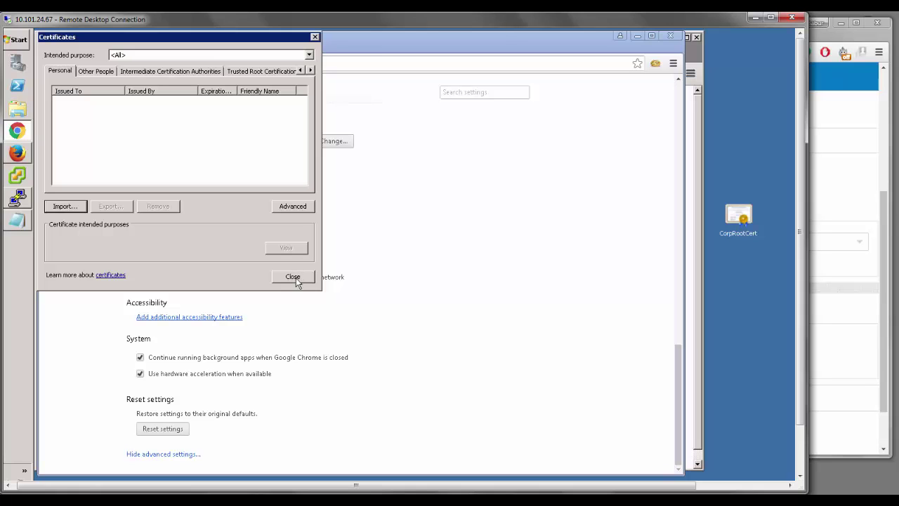
left_click(293, 276)
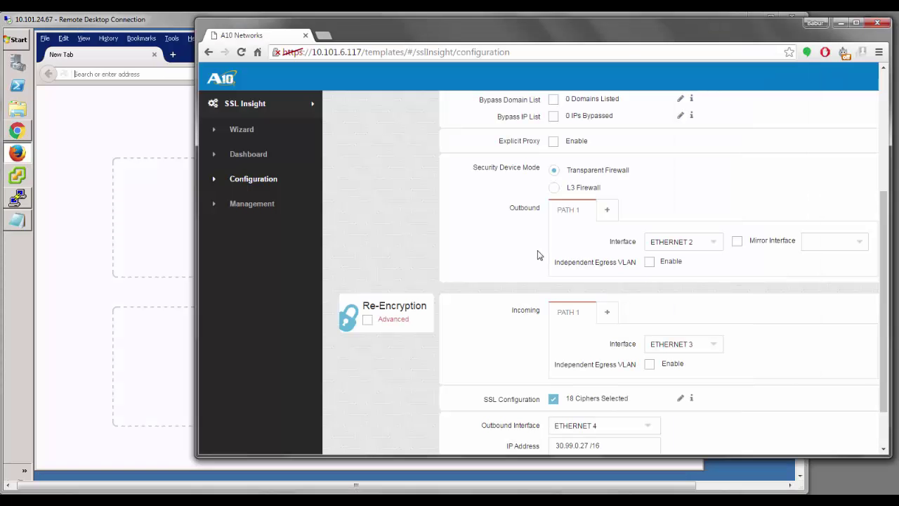
Step: Import CorpRootCA.p12 as a PFX certificate named CorpRootCA, entering its password
scroll(538, 255, "up", 3)
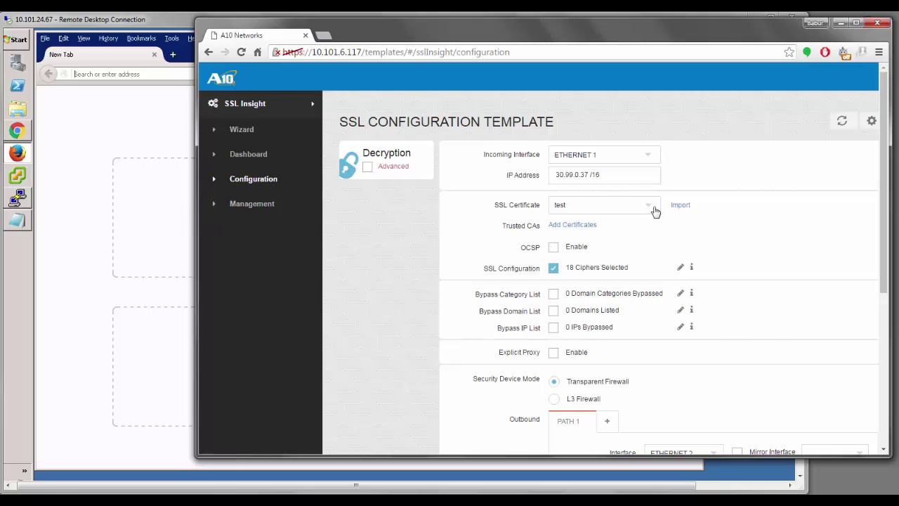
left_click(682, 205)
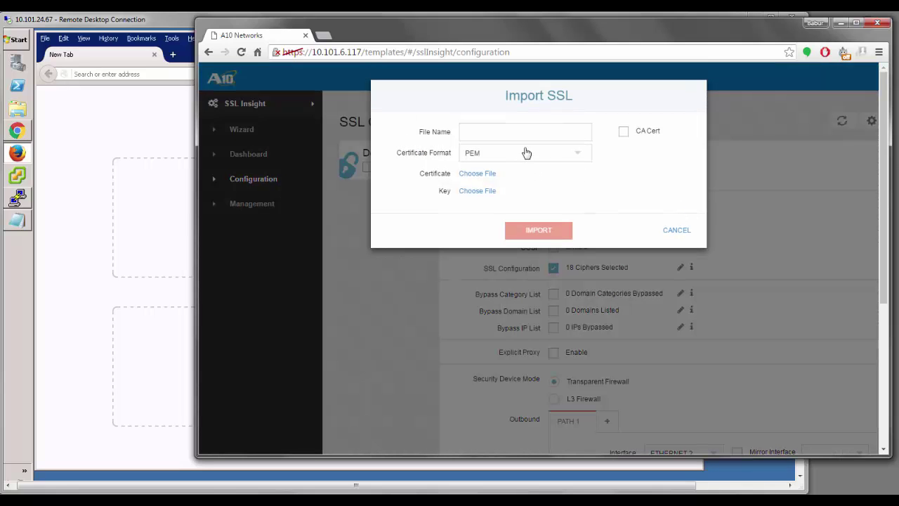
left_click(502, 159)
left_click(503, 177)
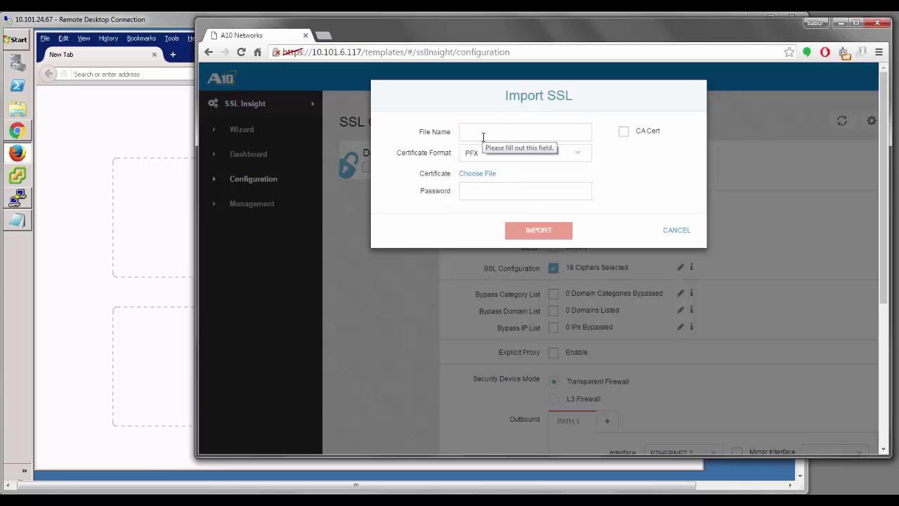
left_click(482, 137)
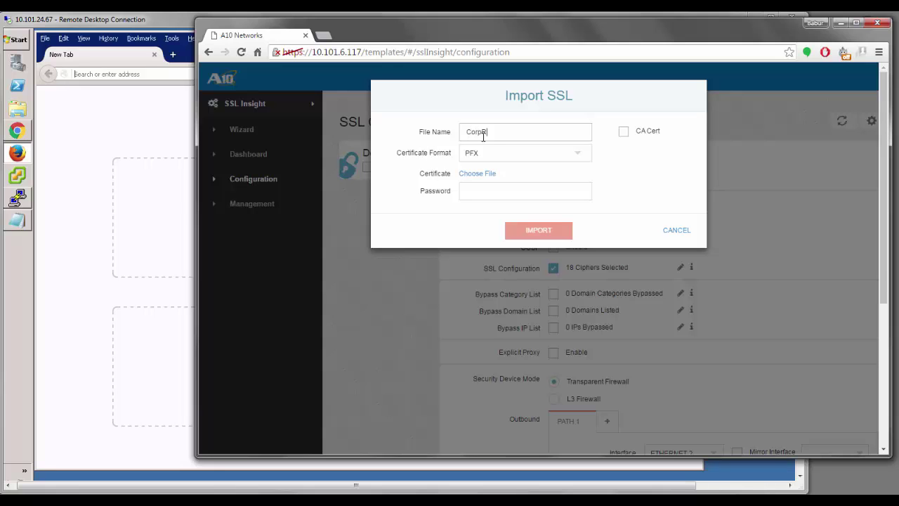
left_click(512, 169)
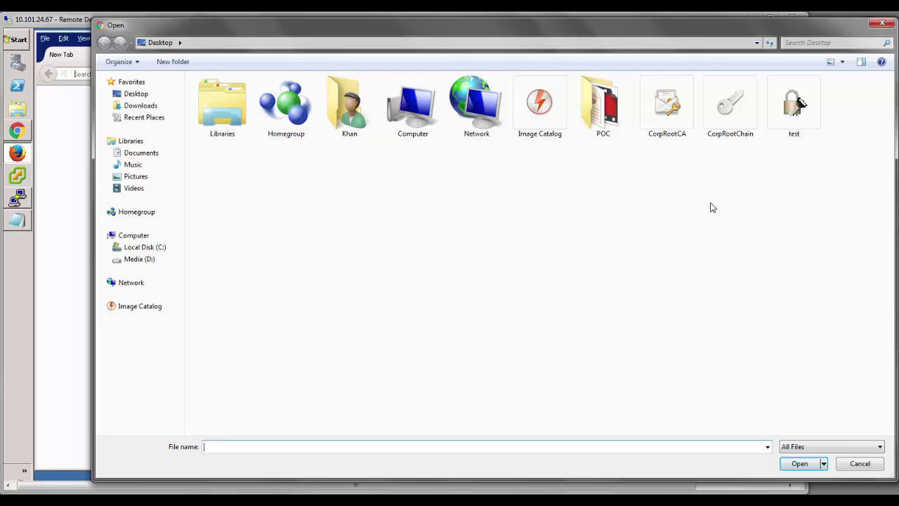
double_click(670, 99)
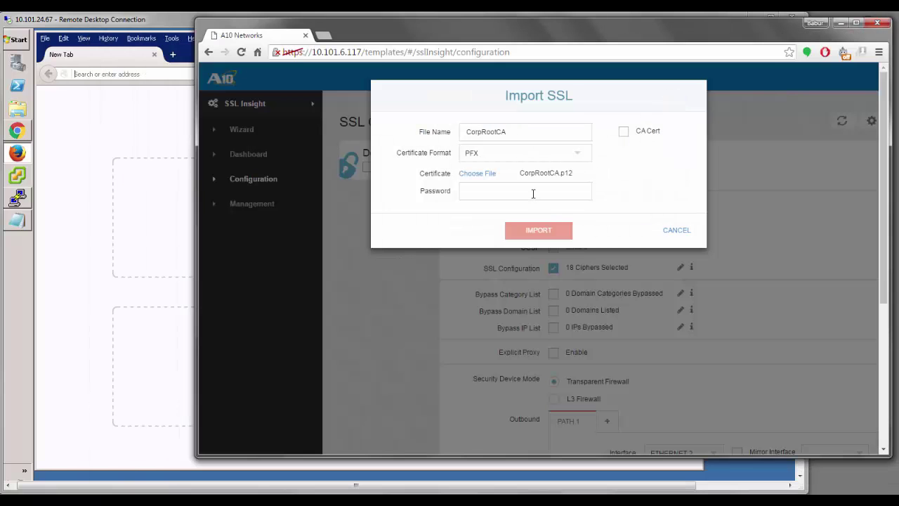
left_click(533, 194)
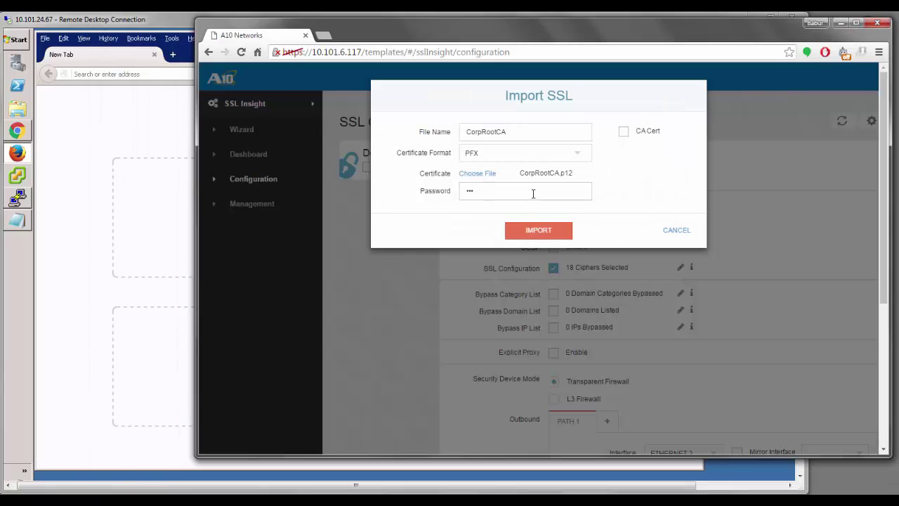
left_click(538, 231)
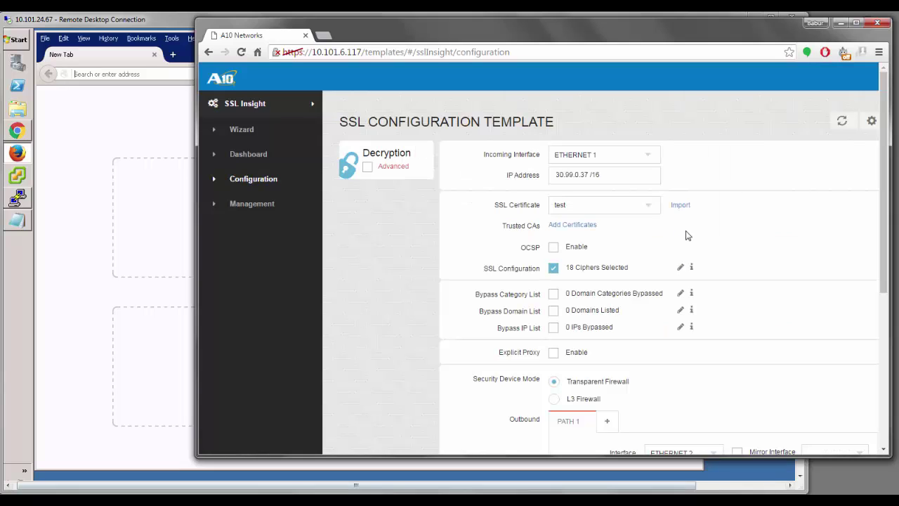
Step: Select CorpRootCA as the SSL Certificate
left_click(644, 212)
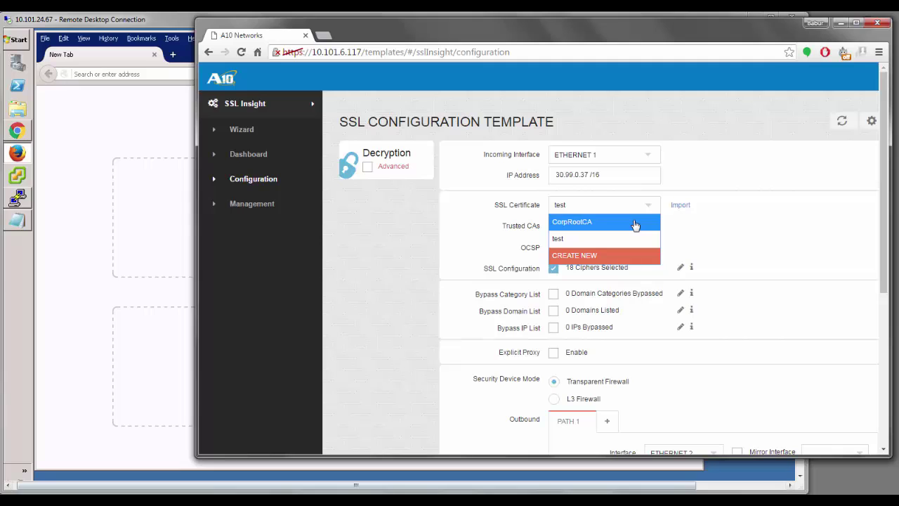
left_click(635, 222)
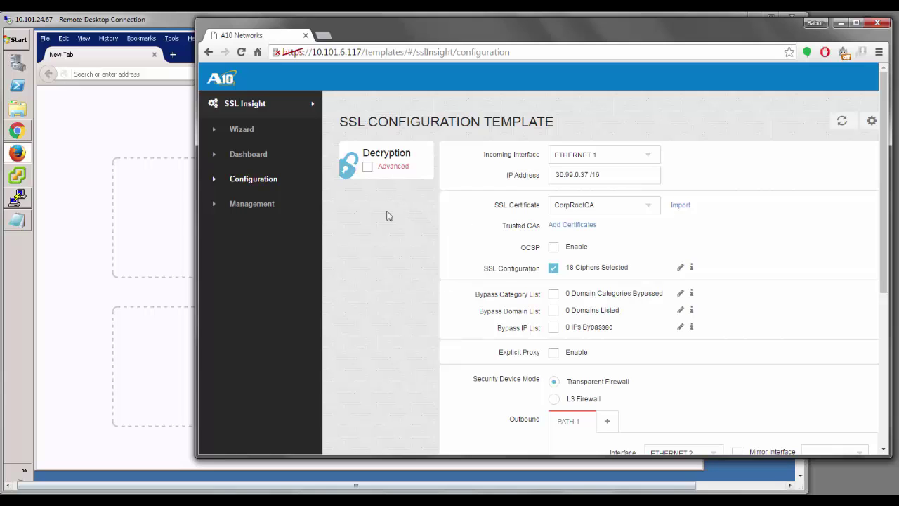
left_click(681, 205)
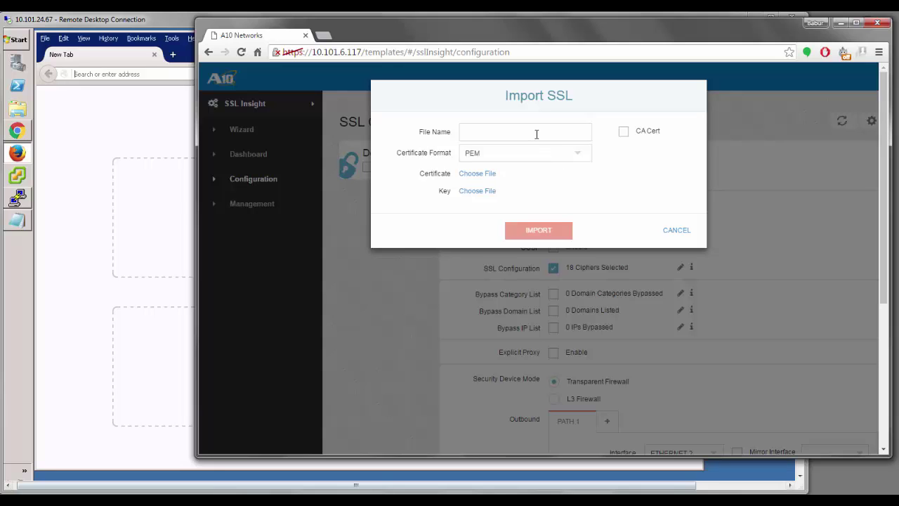
Step: Import the CorpRootChain.pem file under the name CorpRootChain
left_click(478, 173)
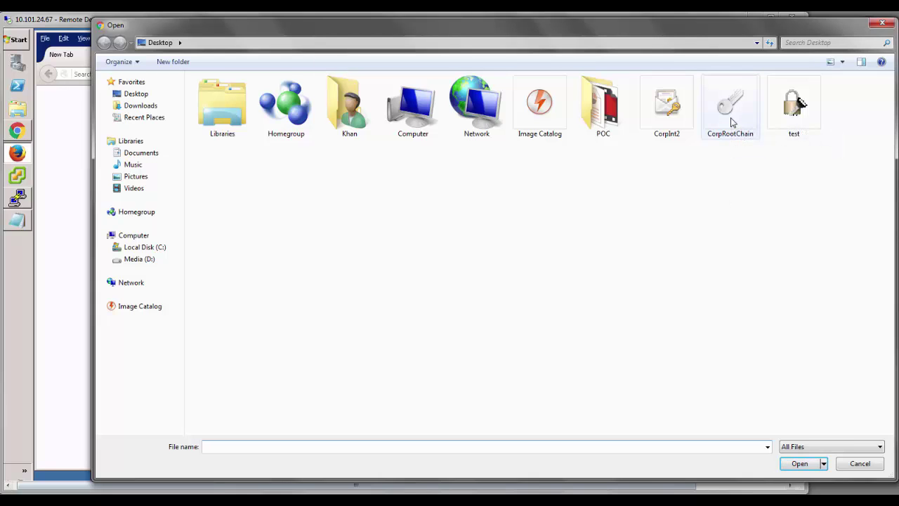
double_click(730, 120)
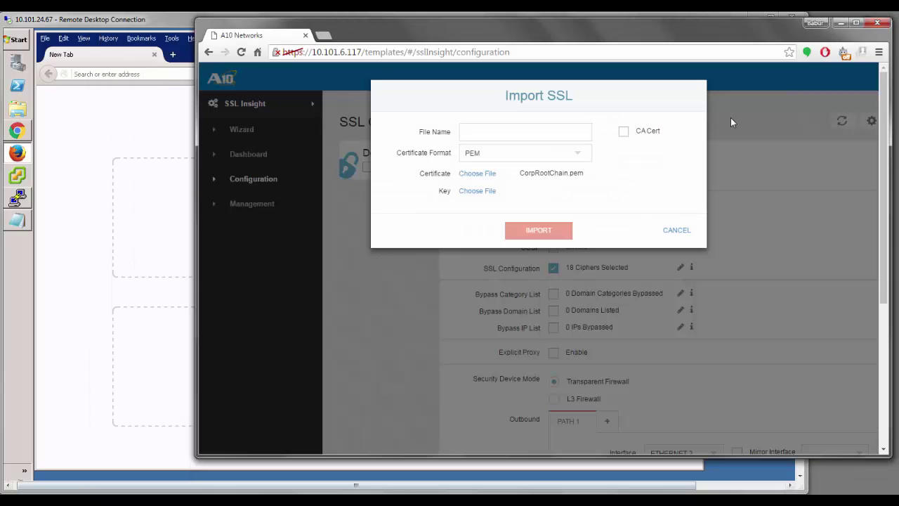
left_click(552, 129)
type("C")
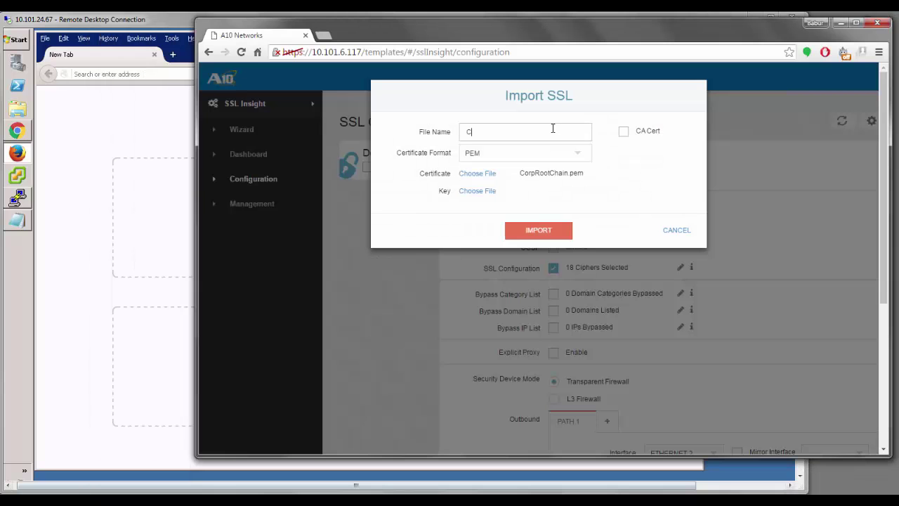
type("orpRootChain")
left_click(556, 239)
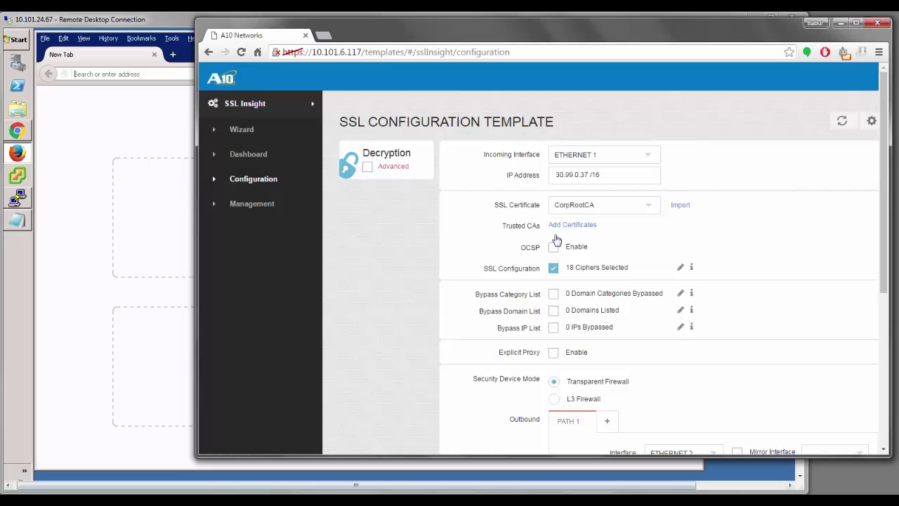
Step: Enable advanced decryption options and set CorpRootChain as the chained certificate
left_click(368, 169)
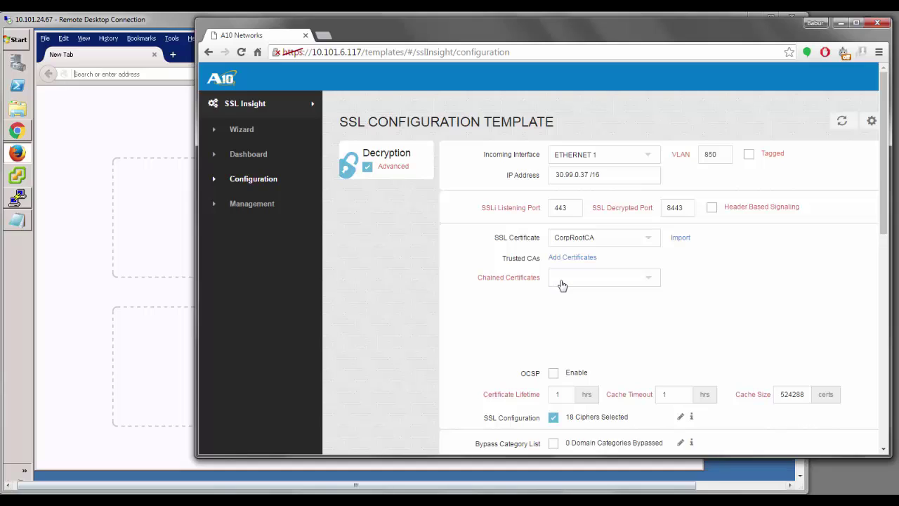
left_click(576, 282)
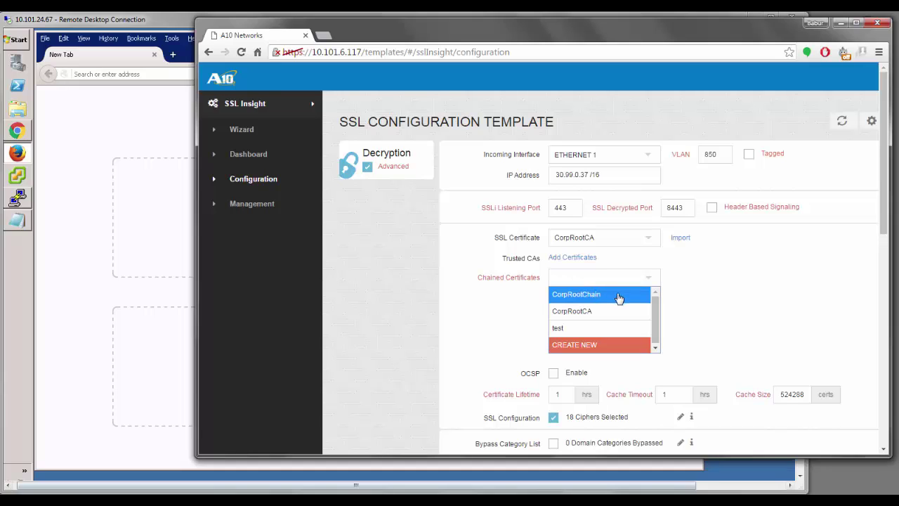
left_click(618, 297)
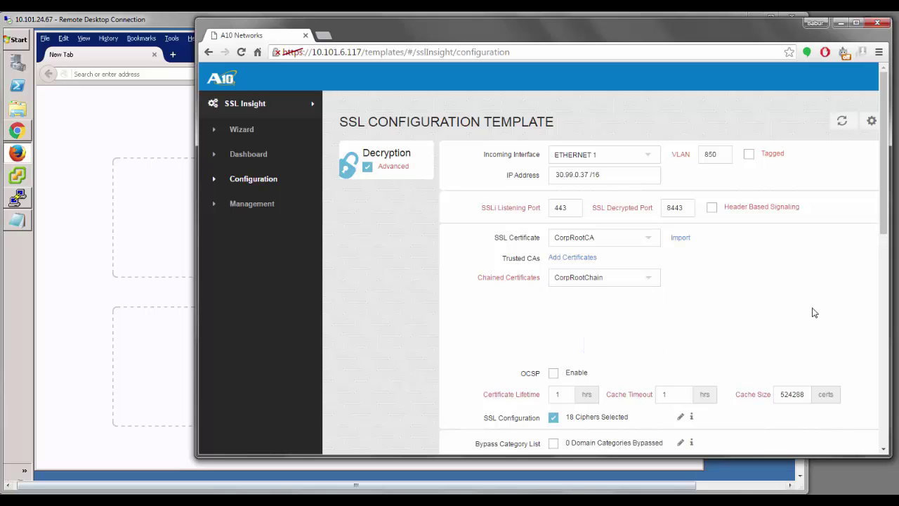
scroll(814, 313, "down", 8)
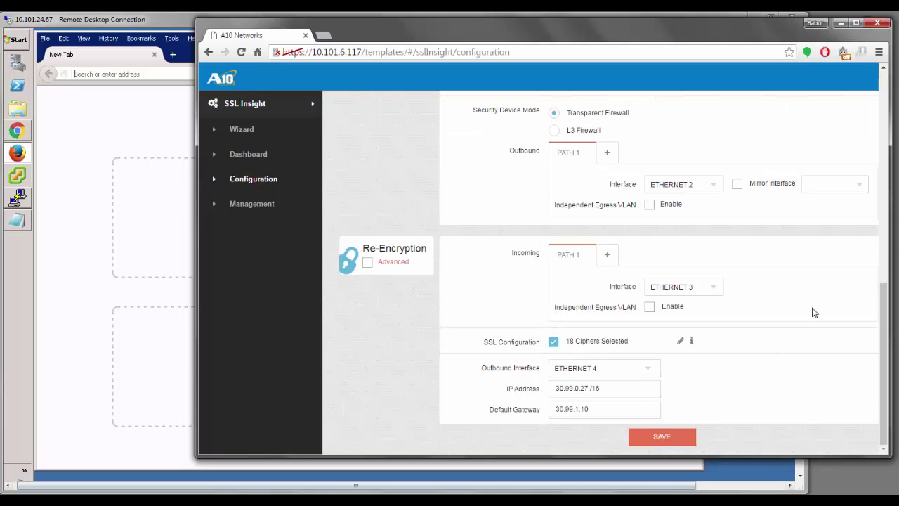
Step: Save and apply the SSL Insight configuration to the device, then bring Firefox forward
left_click(676, 438)
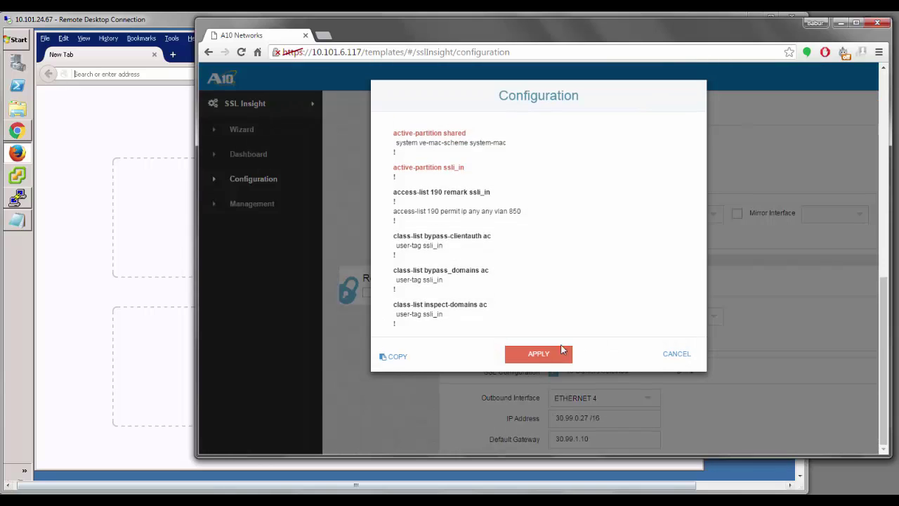
left_click(539, 354)
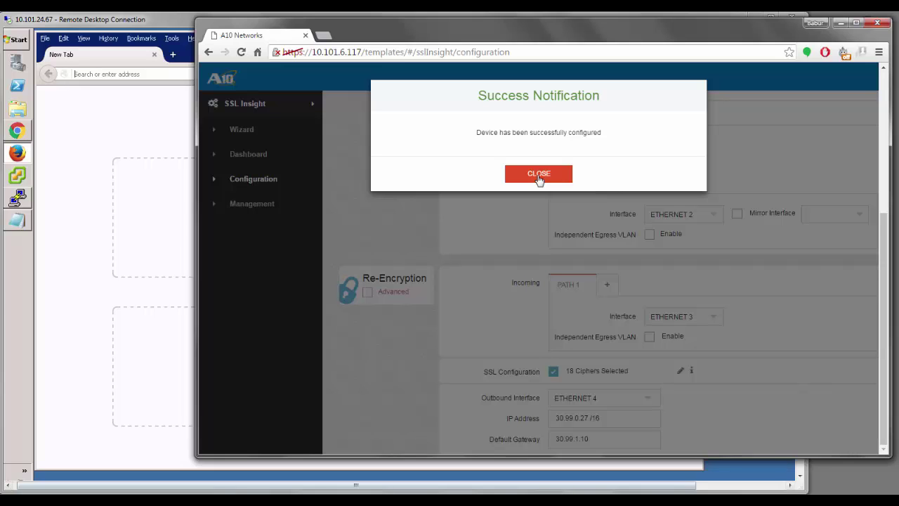
left_click(539, 178)
left_click(136, 122)
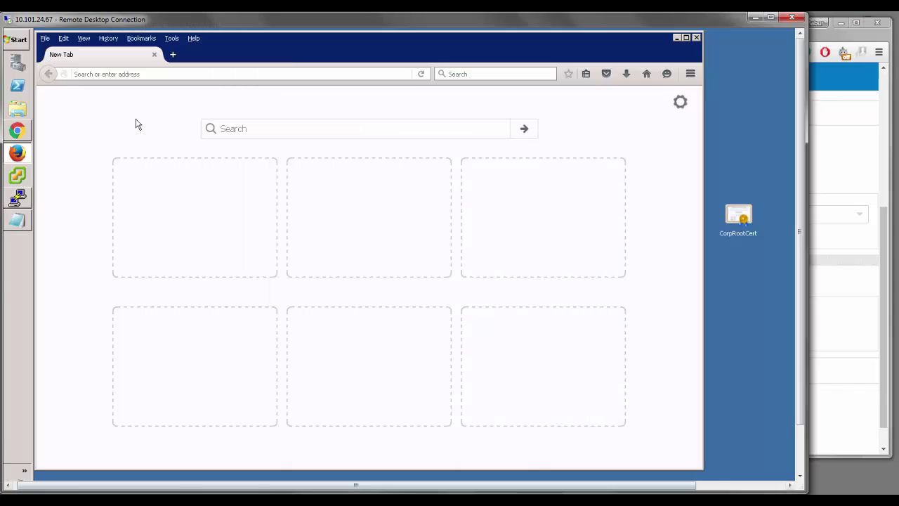
left_click(206, 76)
type("https://bankofamerica.com/")
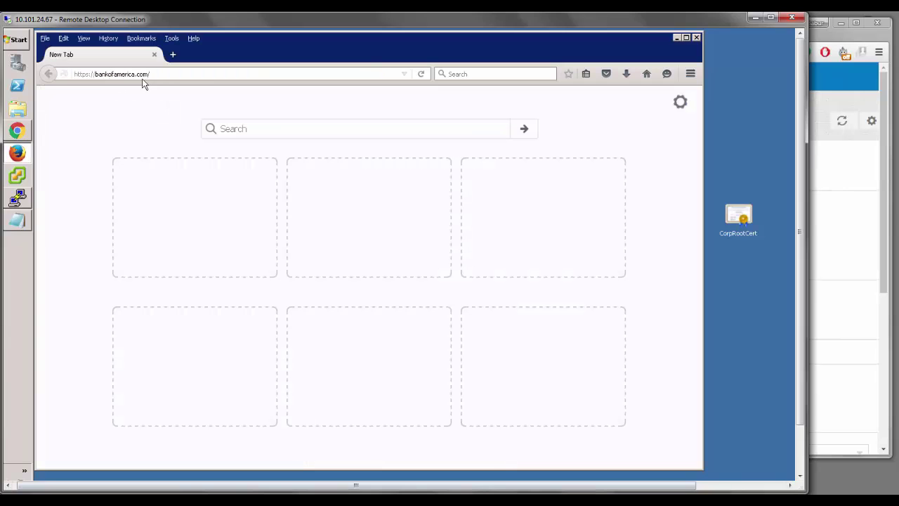
left_click(162, 75)
key("ctrl+c")
key("Return")
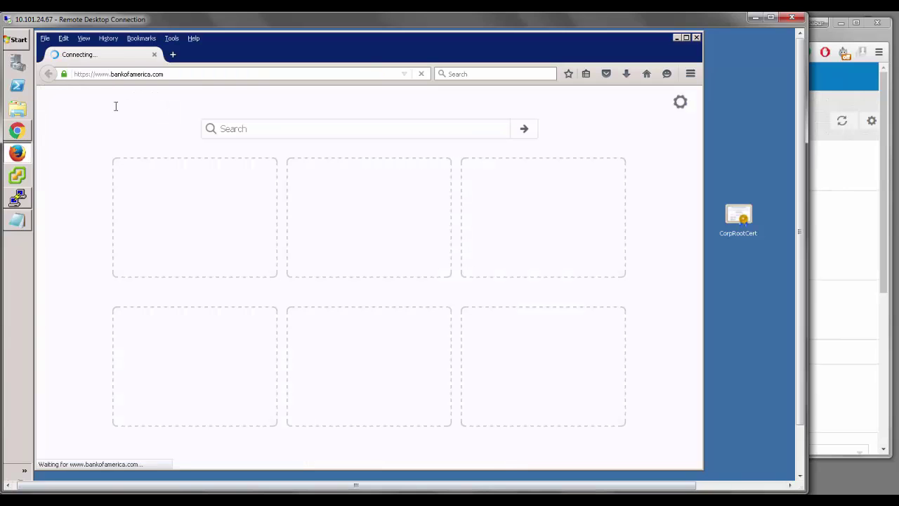
mouse_move(64, 76)
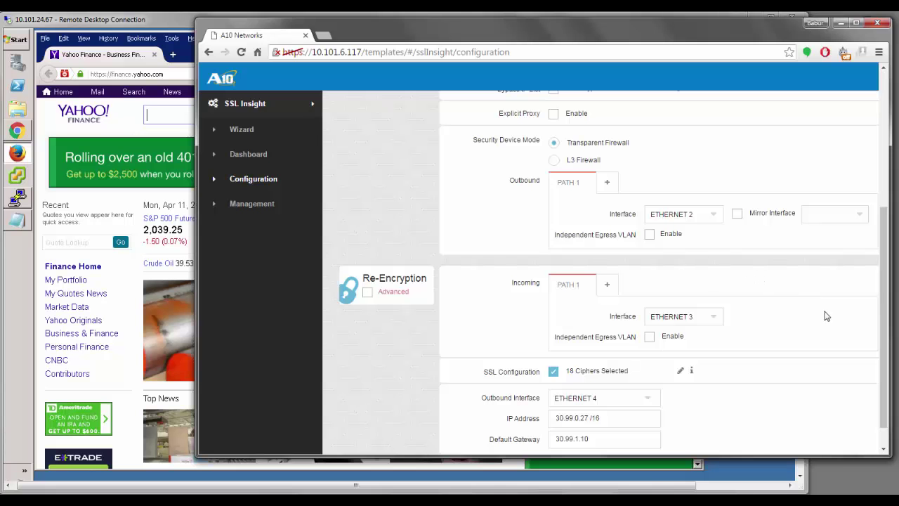
Step: Enable the Bypass Domain List, add a Contains entry for 'bank', and save it
scroll(826, 316, "up", 3)
scroll(826, 316, "down", 2)
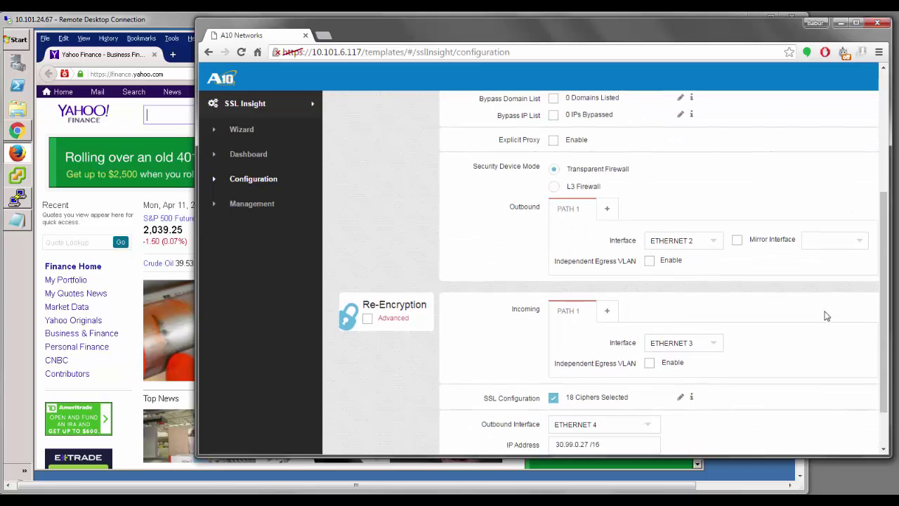
scroll(826, 316, "up", 3)
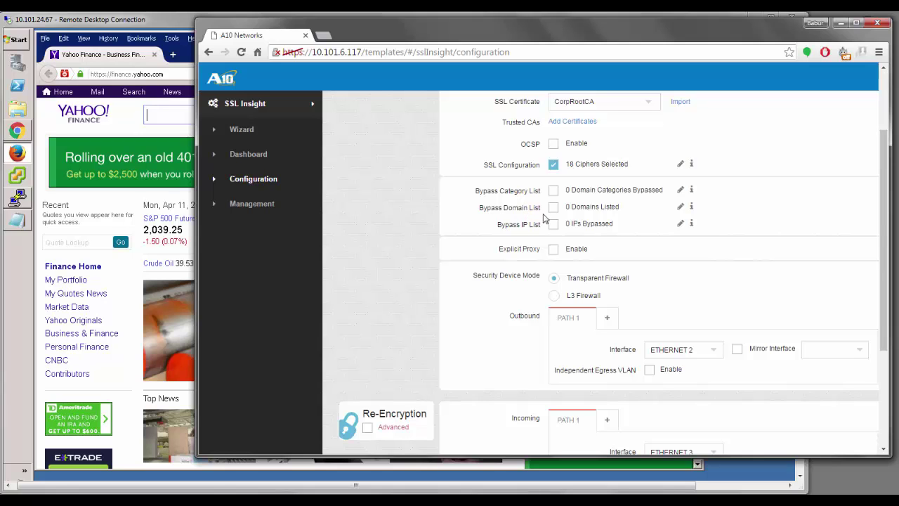
left_click(554, 208)
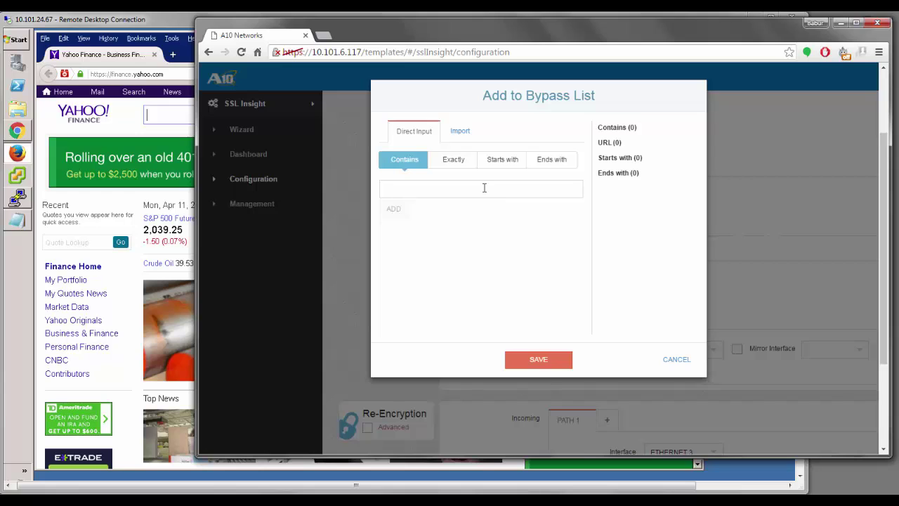
type("bank")
left_click(396, 211)
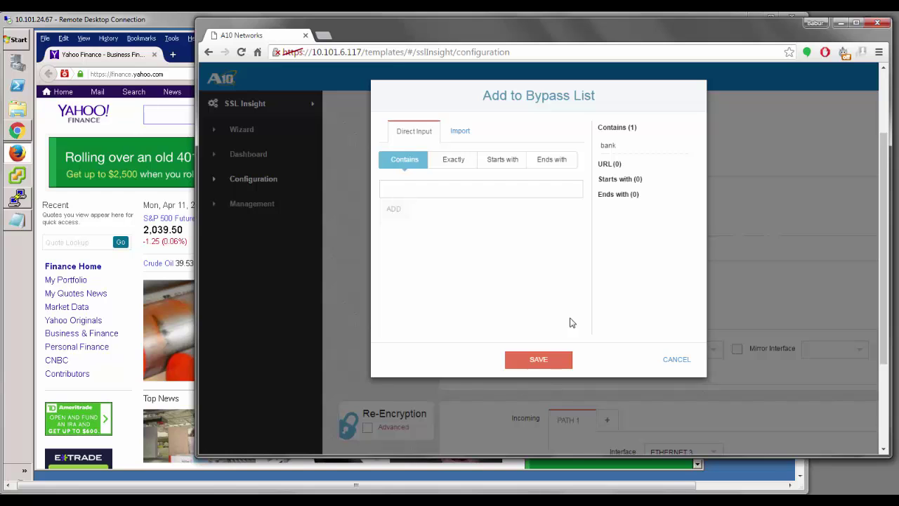
left_click(557, 361)
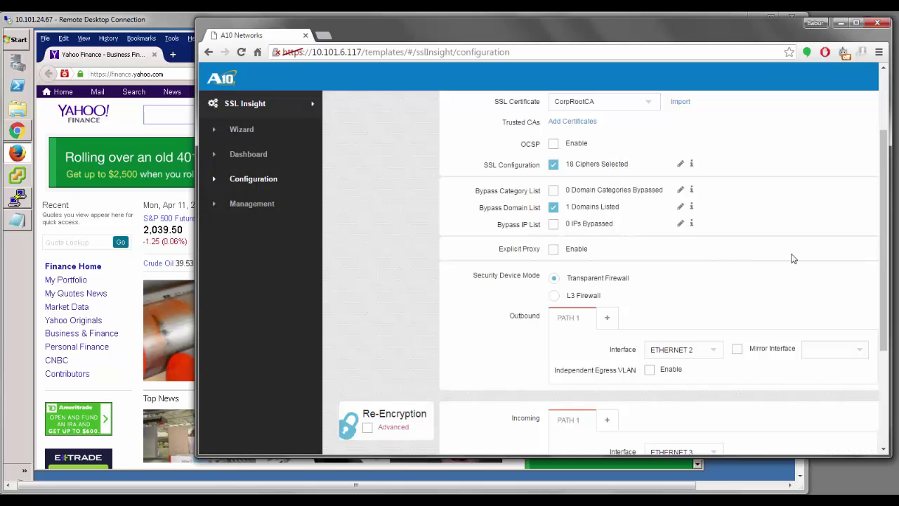
Step: Bring the Firefox window back to the front
scroll(793, 257, "down", 5)
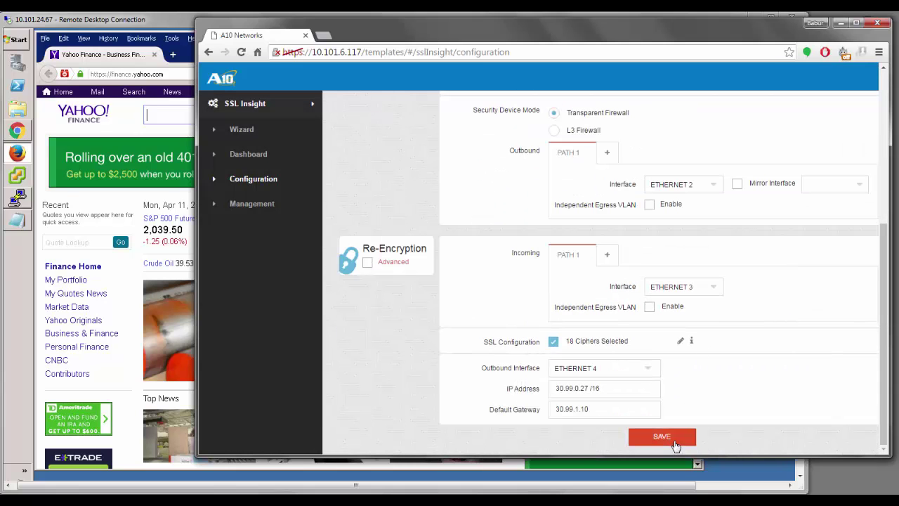
scroll(556, 257, "up", 4)
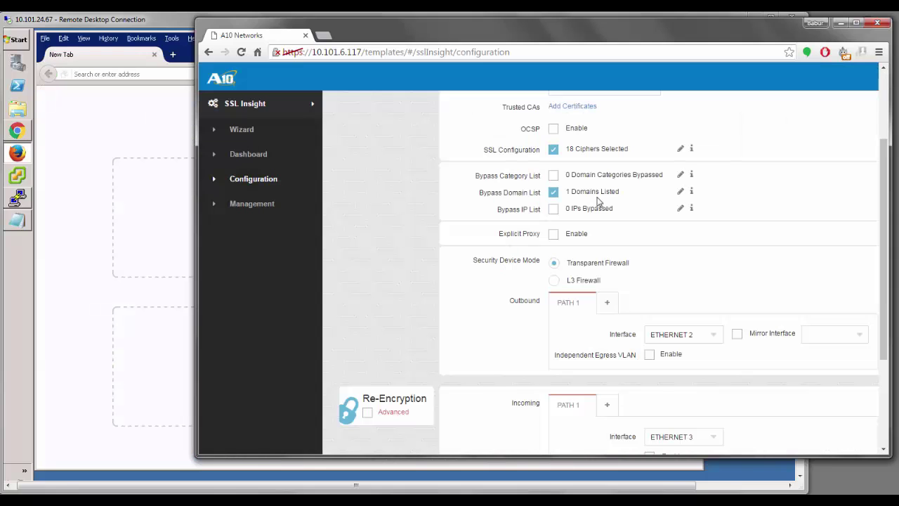
left_click(99, 210)
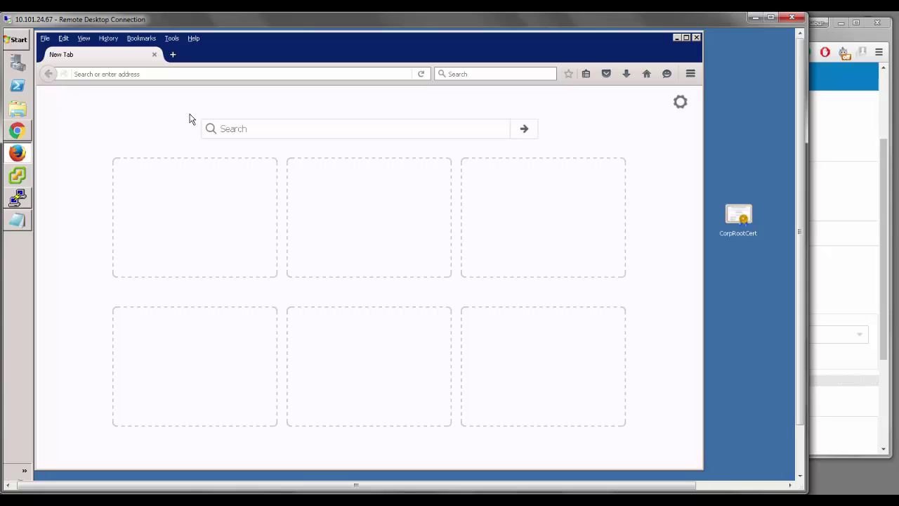
left_click(179, 75)
key("ctrl+v")
triple_click(150, 74)
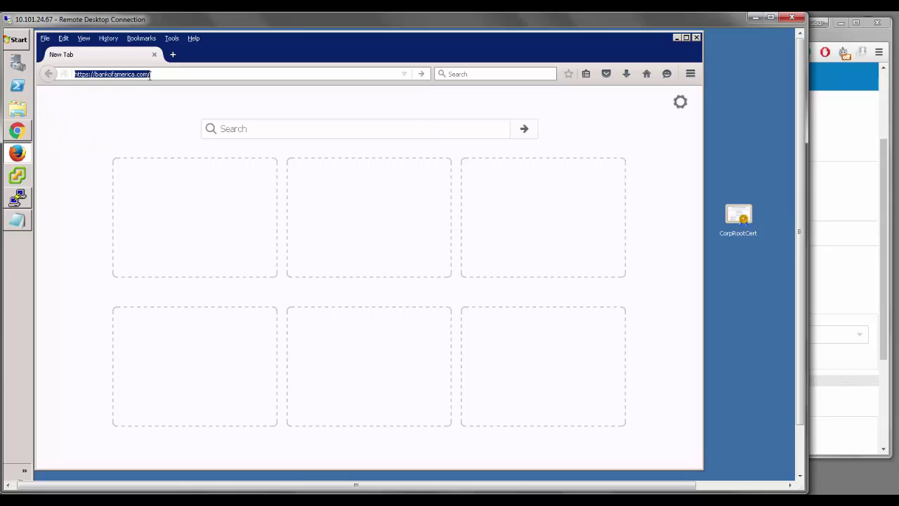
key("Return")
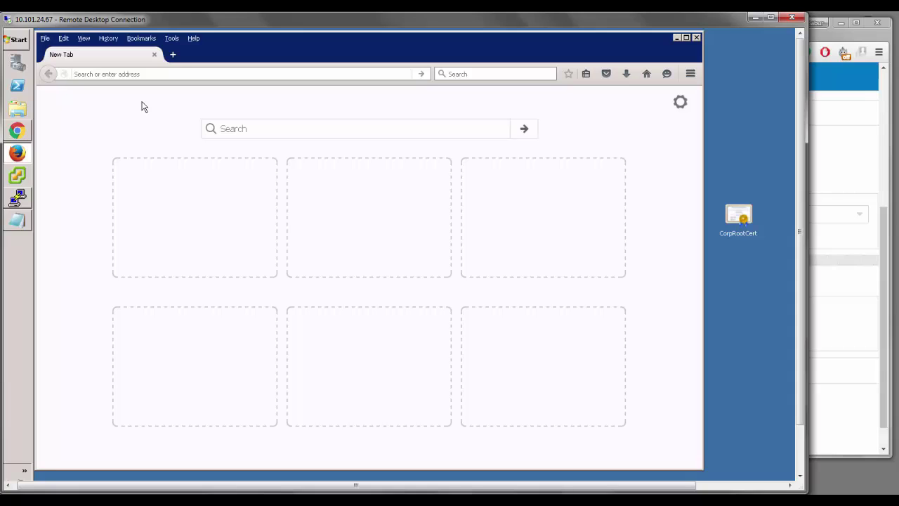
type("usba")
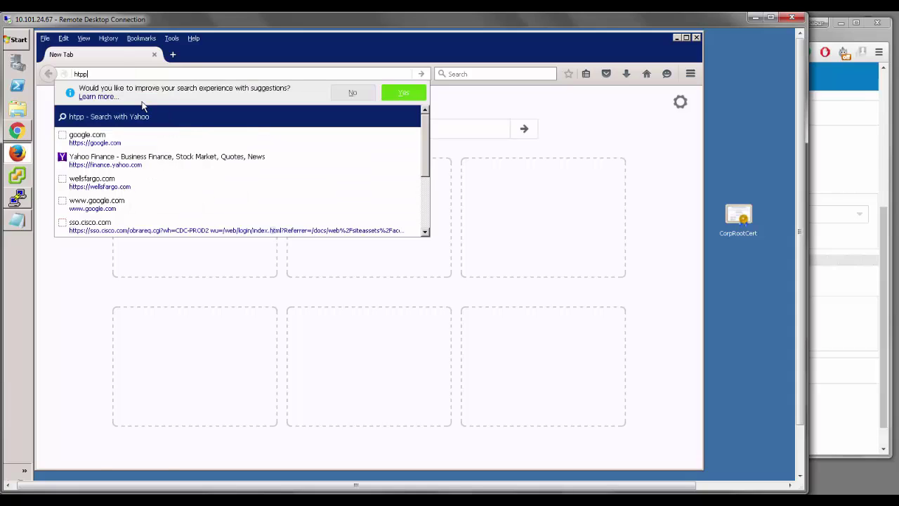
key("Return")
mouse_move(90, 76)
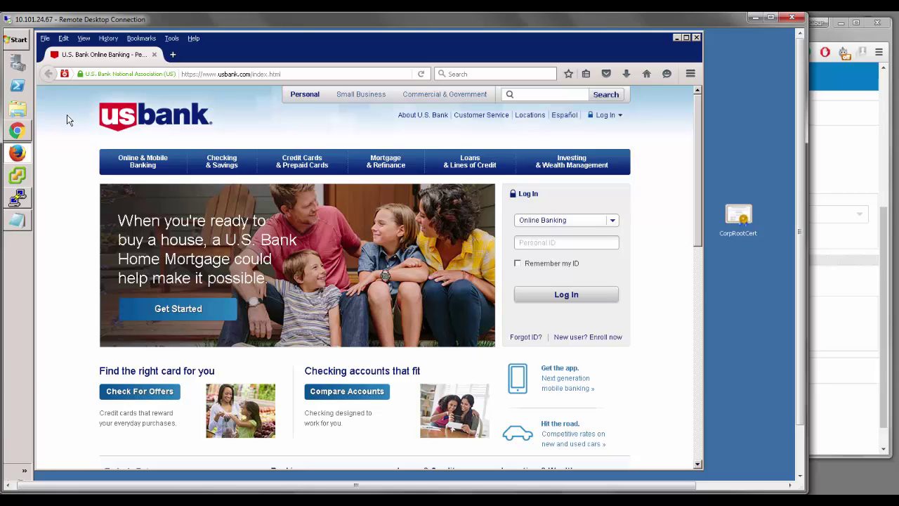
left_click(227, 74)
type("https://wellsfargo.com/")
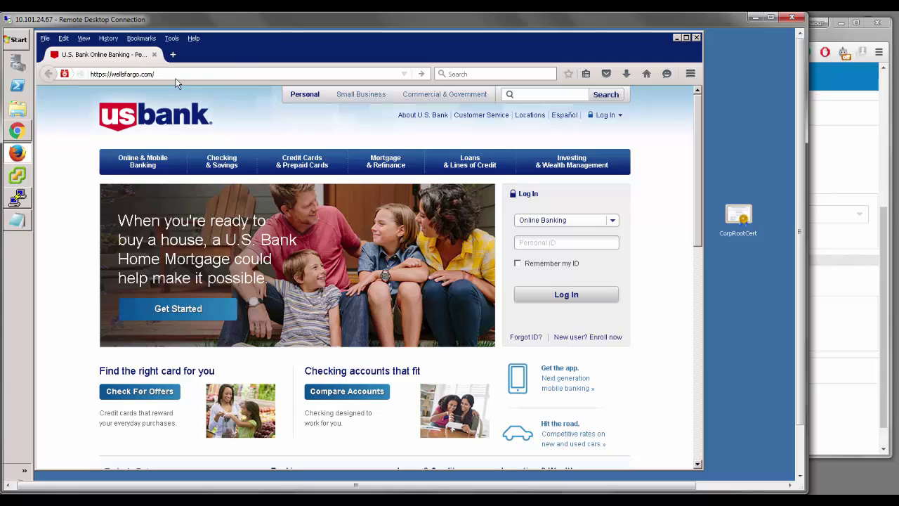
Step: Load wellsfargo.com and view its certificate chain: CorpRoot, CorpInt1, CorpInt2
key("Return")
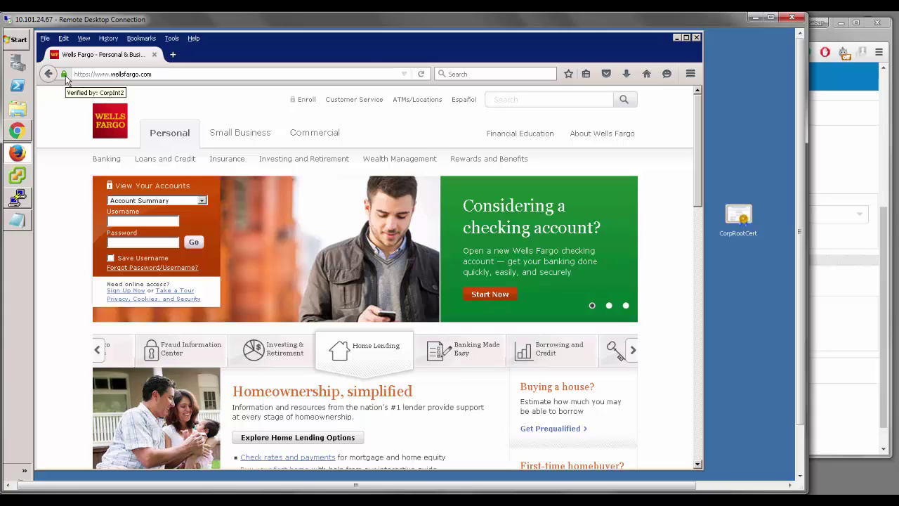
left_click(65, 75)
left_click(230, 102)
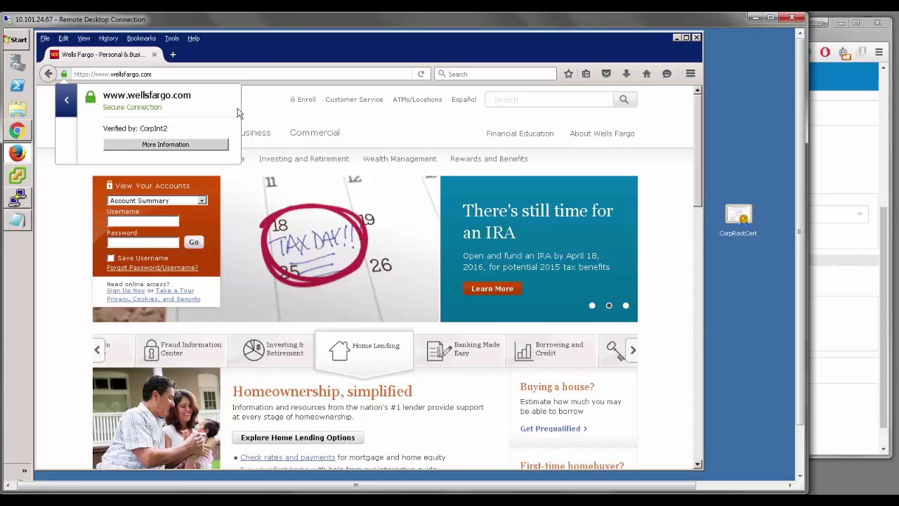
left_click(213, 144)
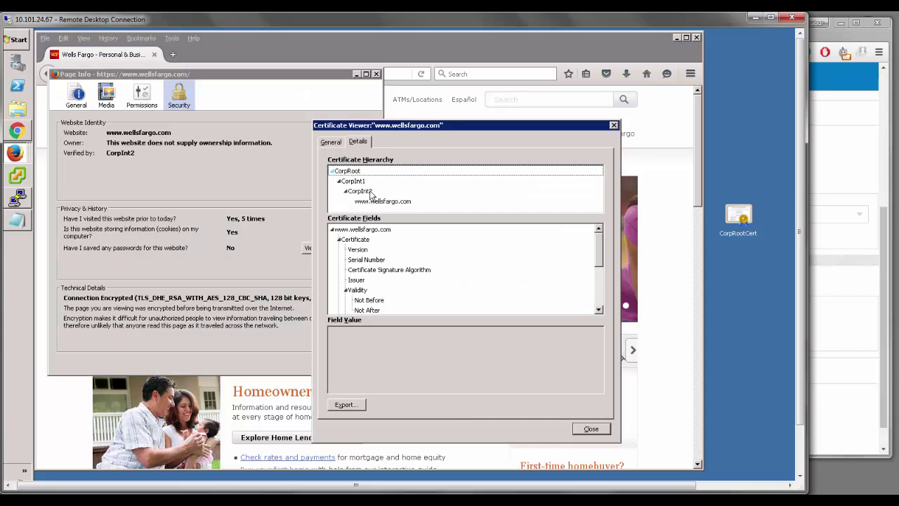
Step: Close the certificate details and switch to the SSL Insight configuration window
left_click(614, 127)
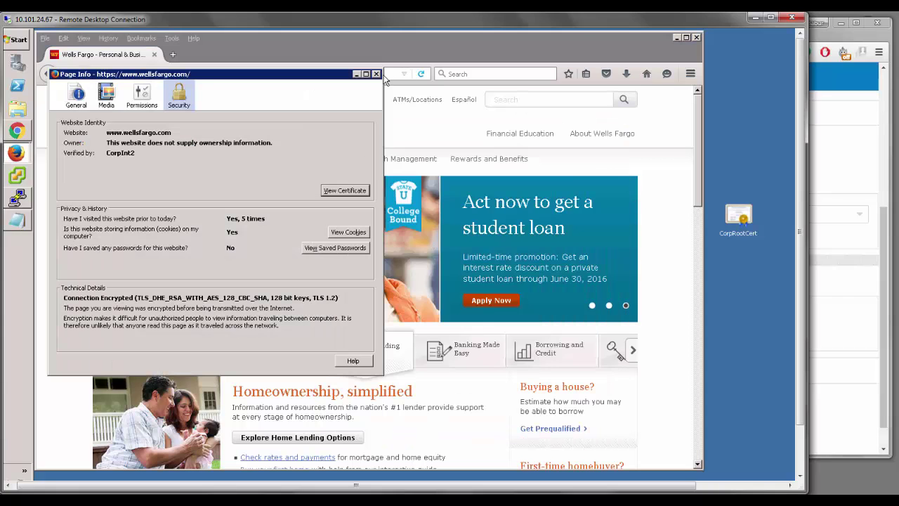
left_click(232, 63)
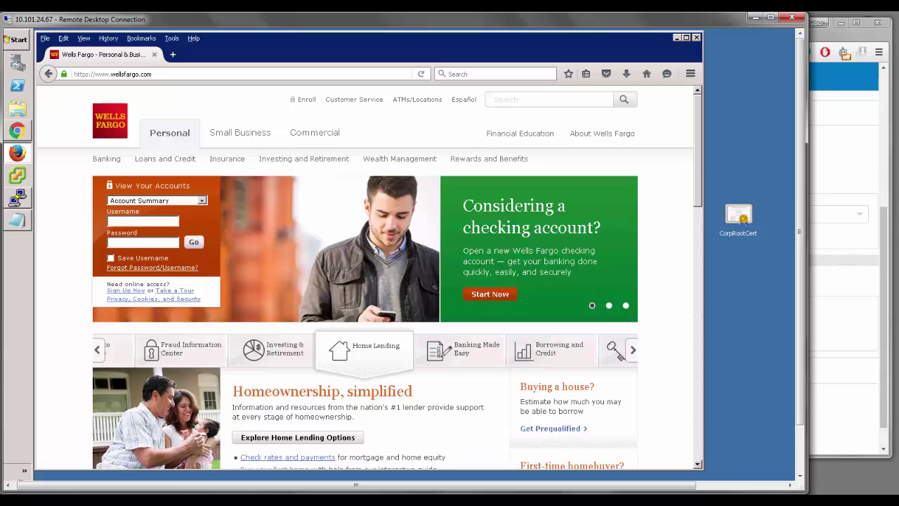
key("alt+Tab")
Step: Enable the Bypass Category List with financial-services and health-and-medicine selected
scroll(325, 284, "up", 3)
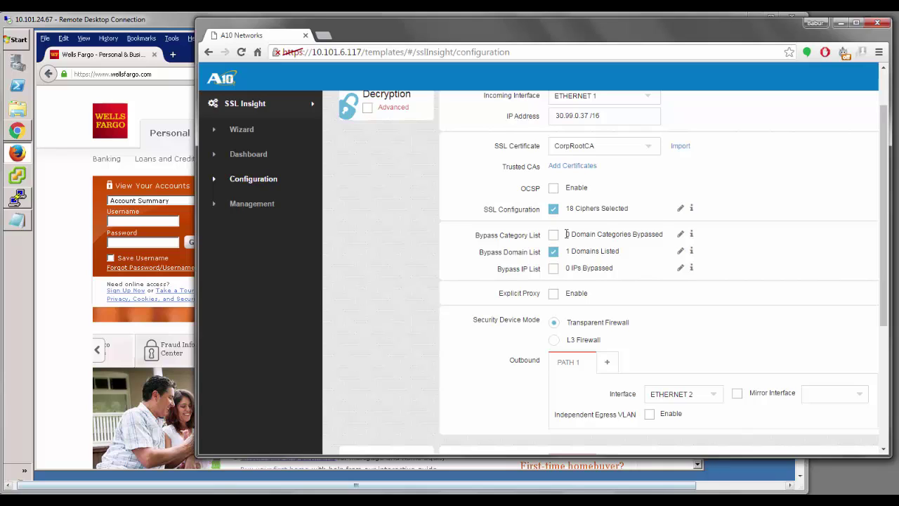
left_click(553, 235)
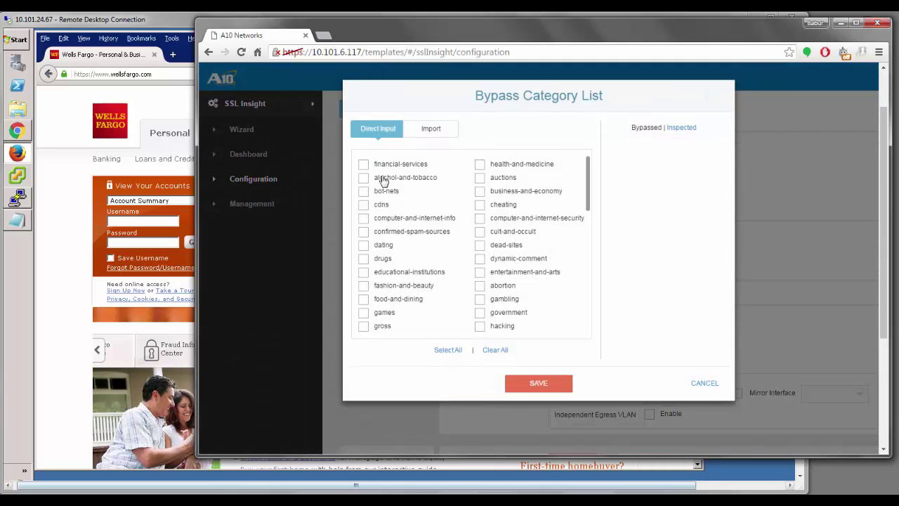
left_click(363, 165)
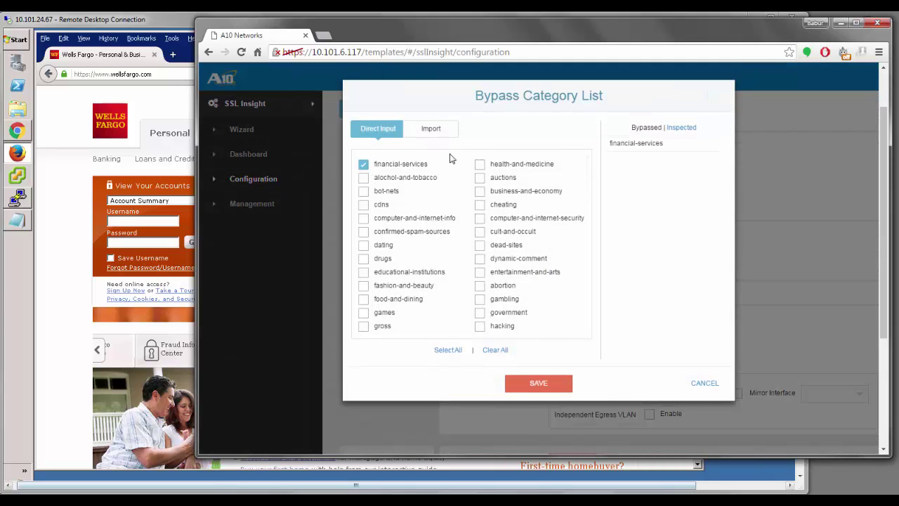
left_click(479, 166)
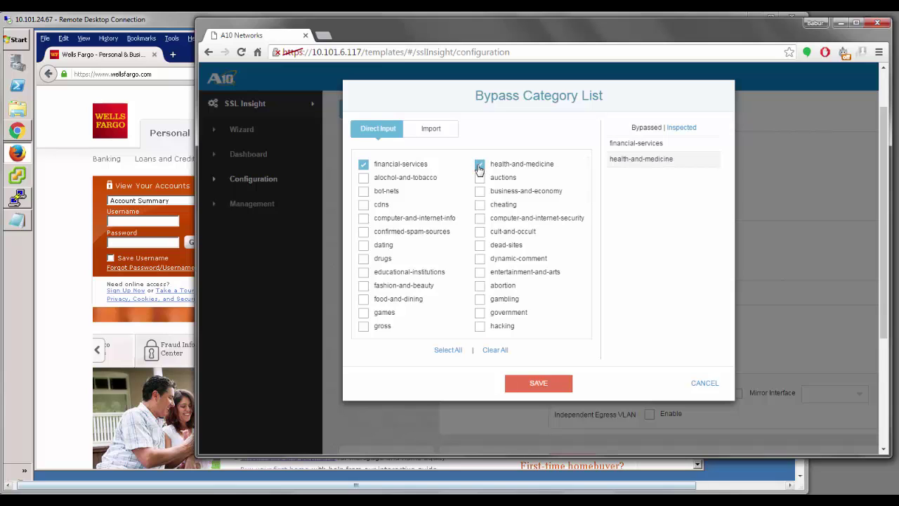
Step: Save and apply the configuration to the device, then reload wellsfargo.com in Firefox
left_click(536, 391)
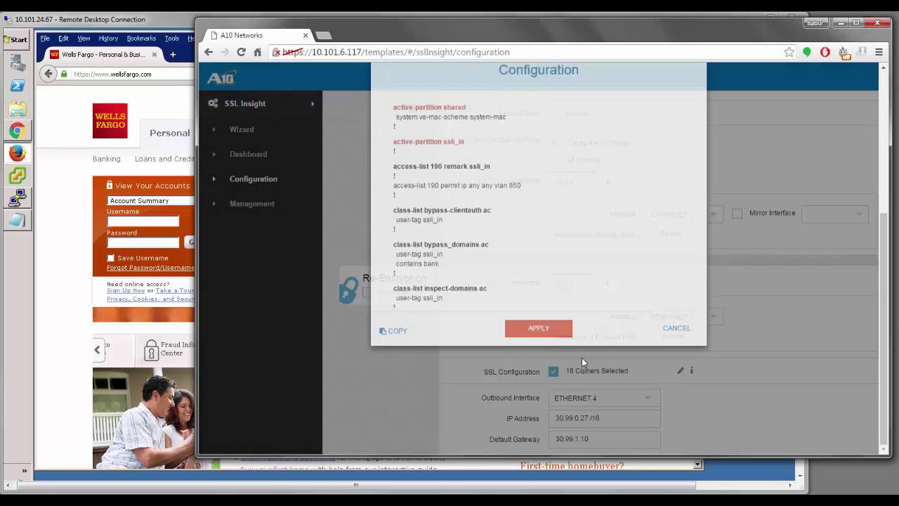
left_click(562, 358)
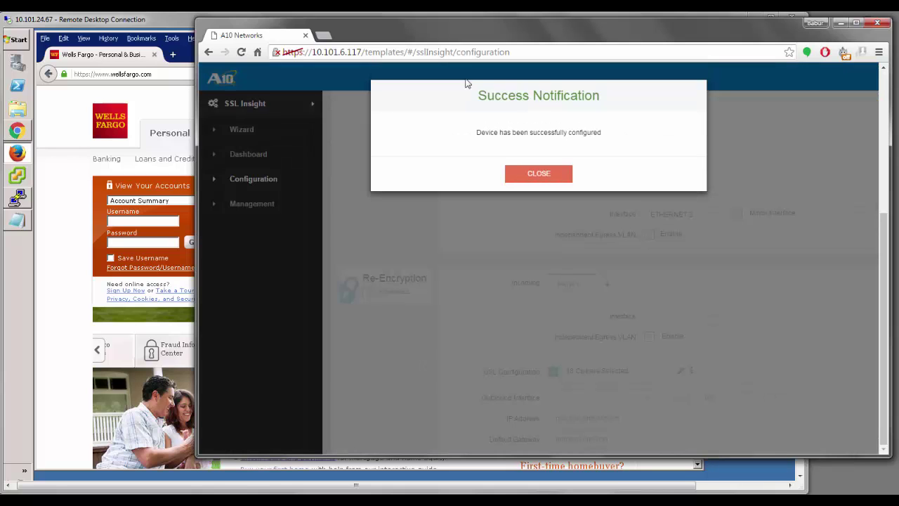
left_click(525, 179)
left_click(375, 74)
key("Return")
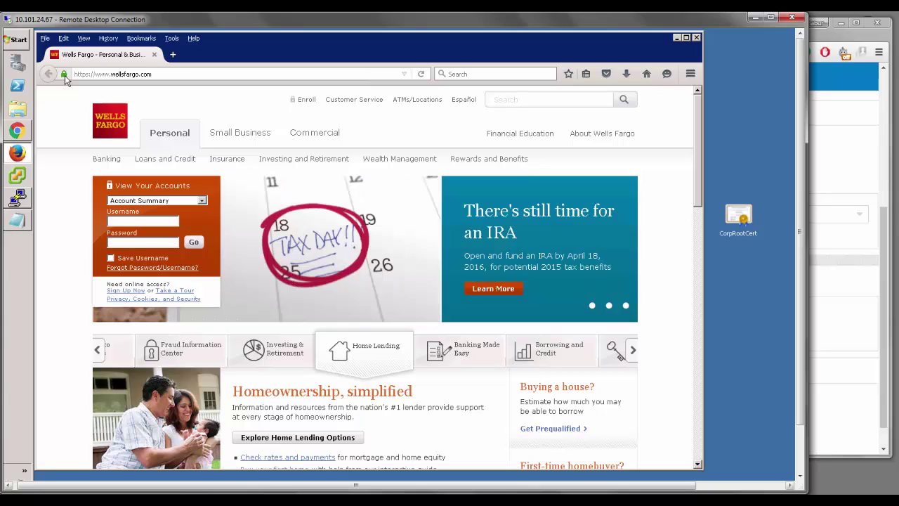
Step: Check that wellsfargo.com's certificate chain is now VeriSign/Symantec, not CorpRoot, then close it
mouse_move(65, 75)
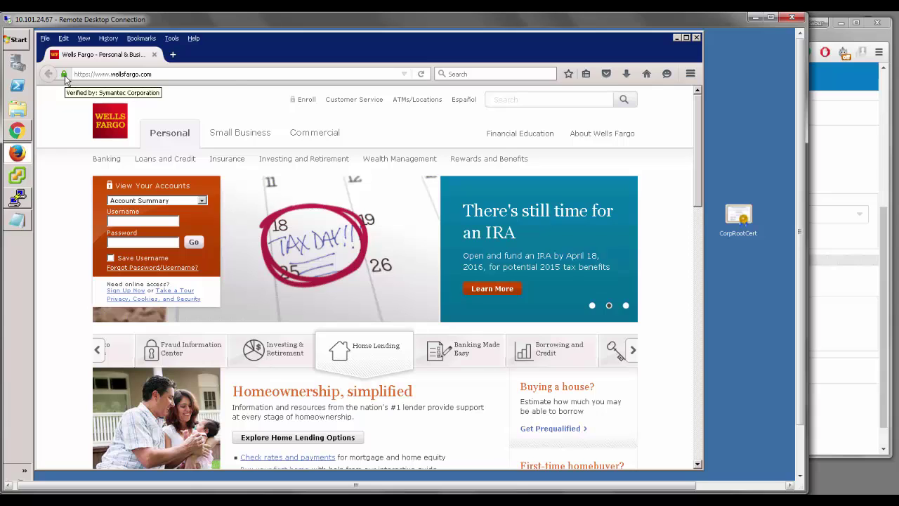
left_click(64, 75)
left_click(231, 115)
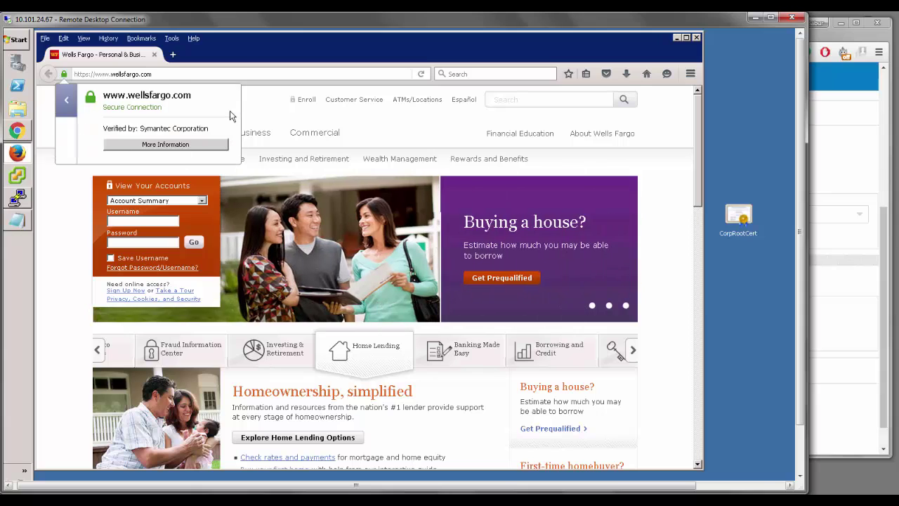
left_click(211, 144)
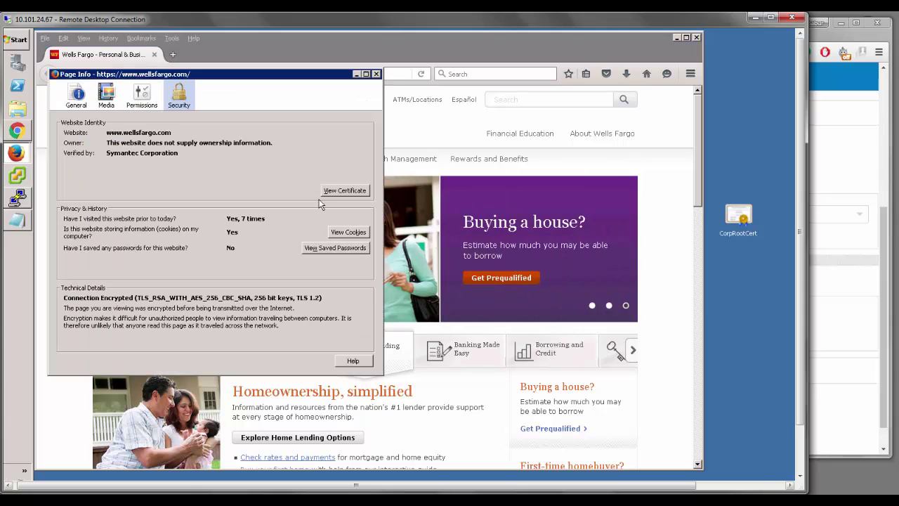
left_click(343, 191)
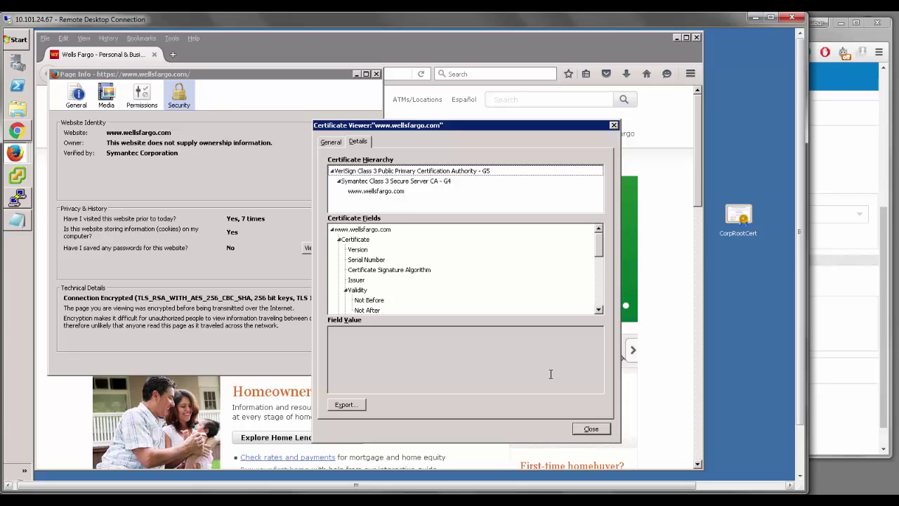
left_click(583, 428)
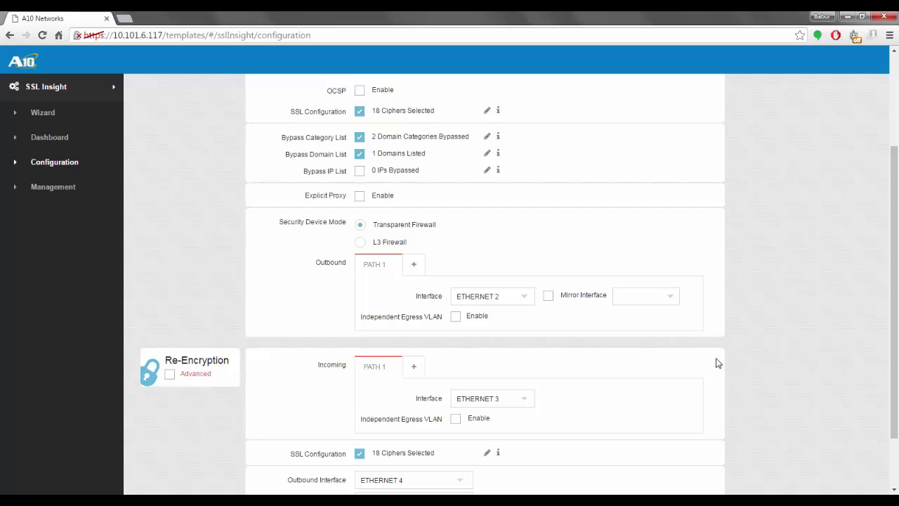
Step: Set Outbound PATH 1's Mirror Interface to ETHERNET 7, then save and apply to the device
left_click(548, 296)
left_click(673, 307)
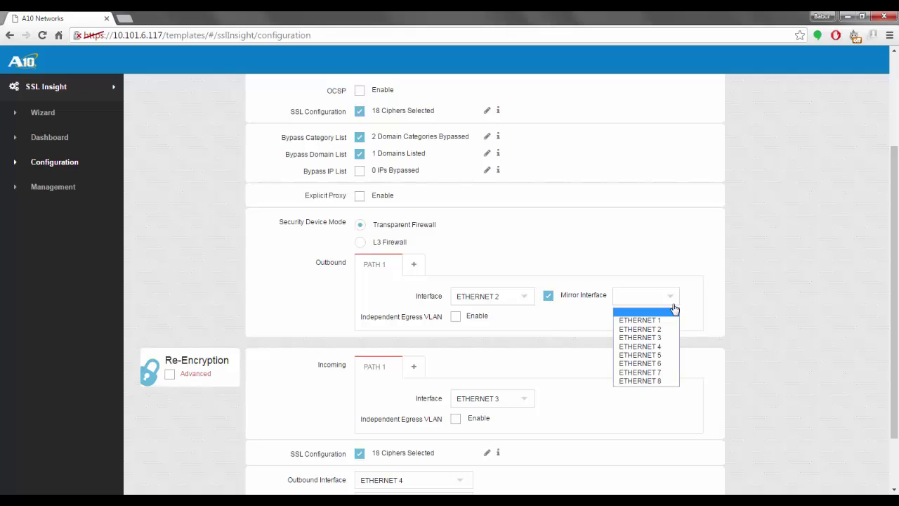
left_click(660, 373)
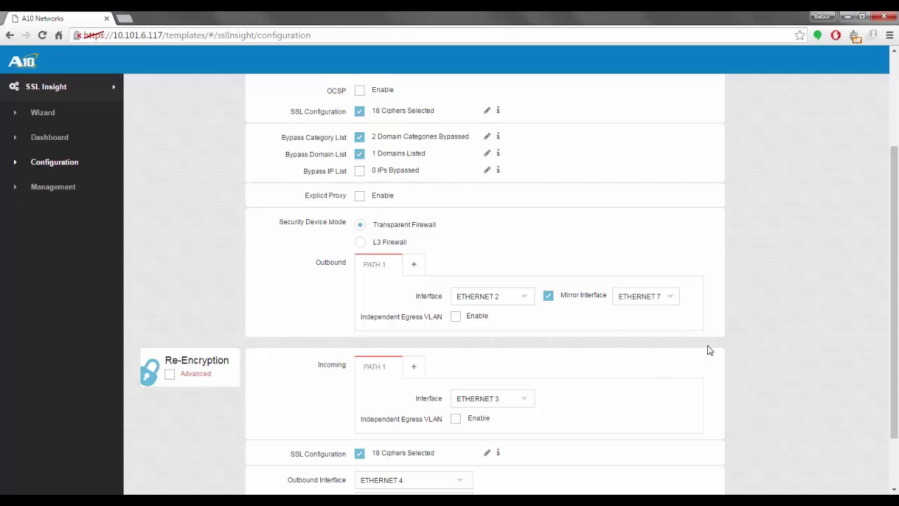
scroll(708, 349, "down", 2)
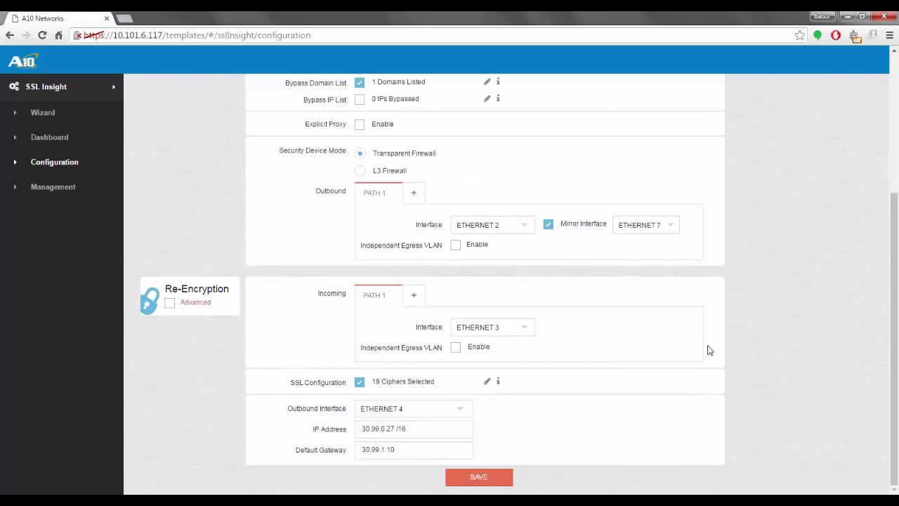
left_click(498, 478)
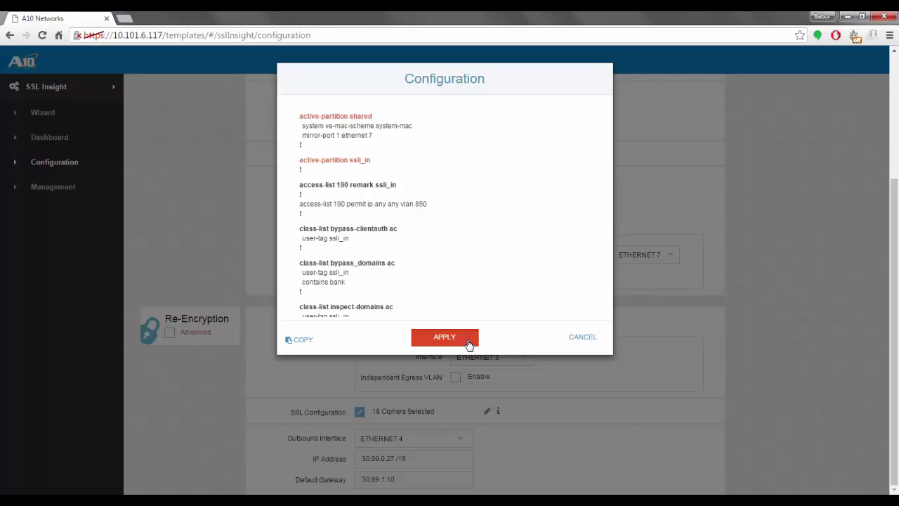
left_click(468, 342)
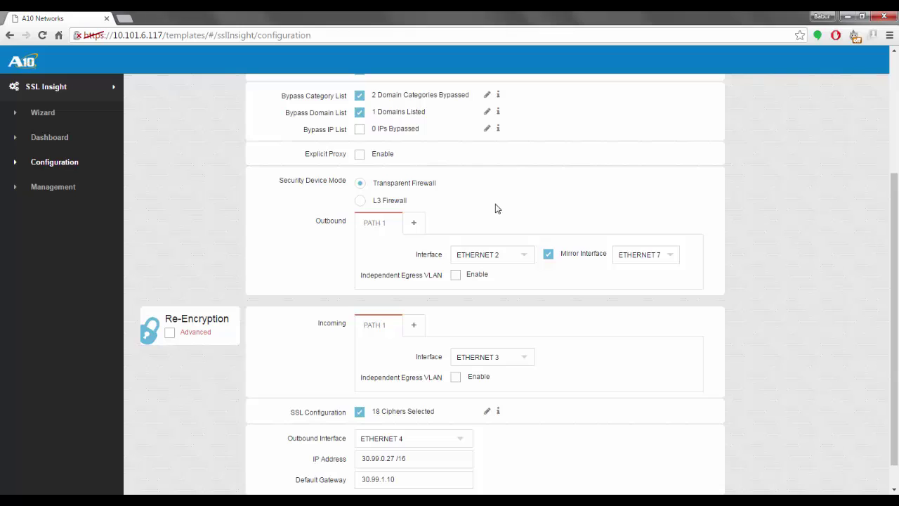
Step: Add PATH 2 under Outbound, leaving both outbound and incoming interfaces unselected
left_click(417, 225)
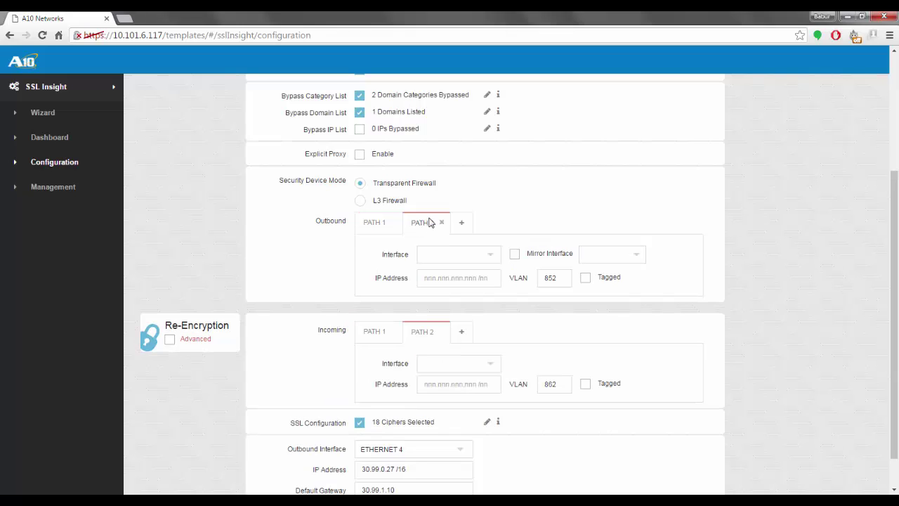
left_click(458, 262)
left_click(467, 281)
scroll(582, 340, "down", 1)
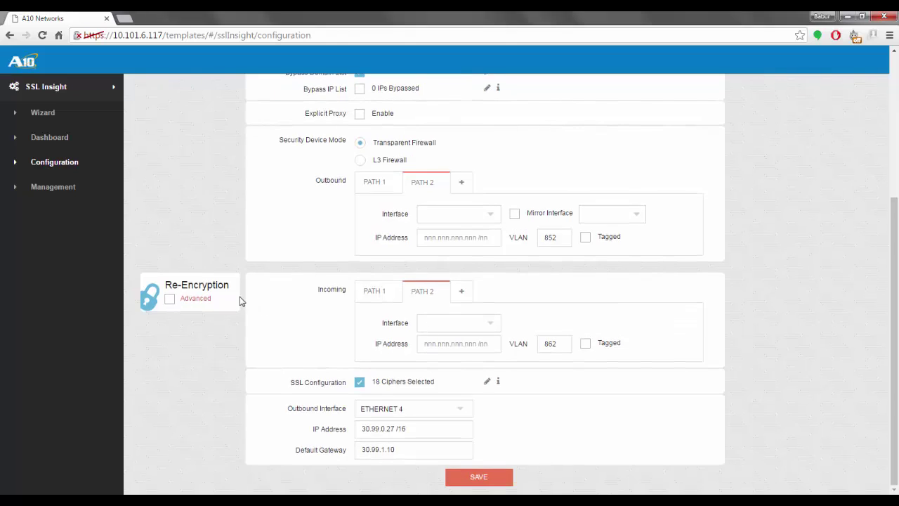
left_click(462, 325)
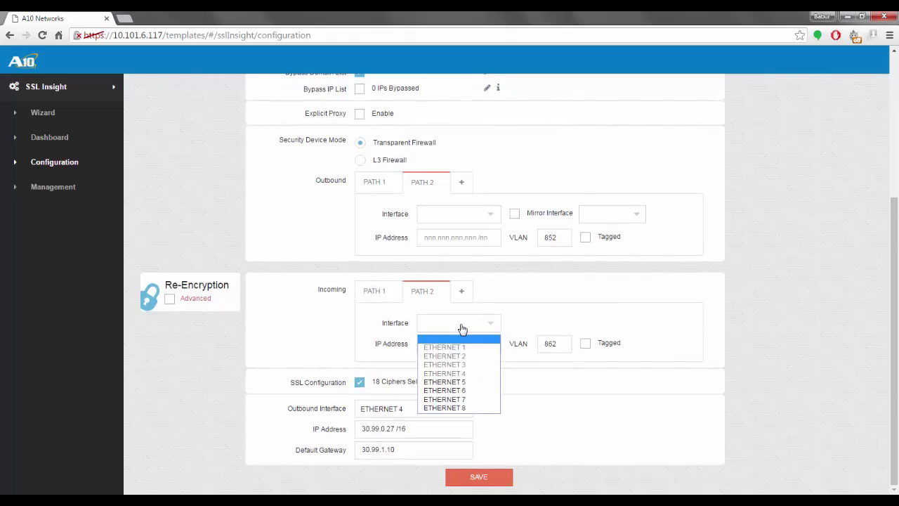
left_click(538, 309)
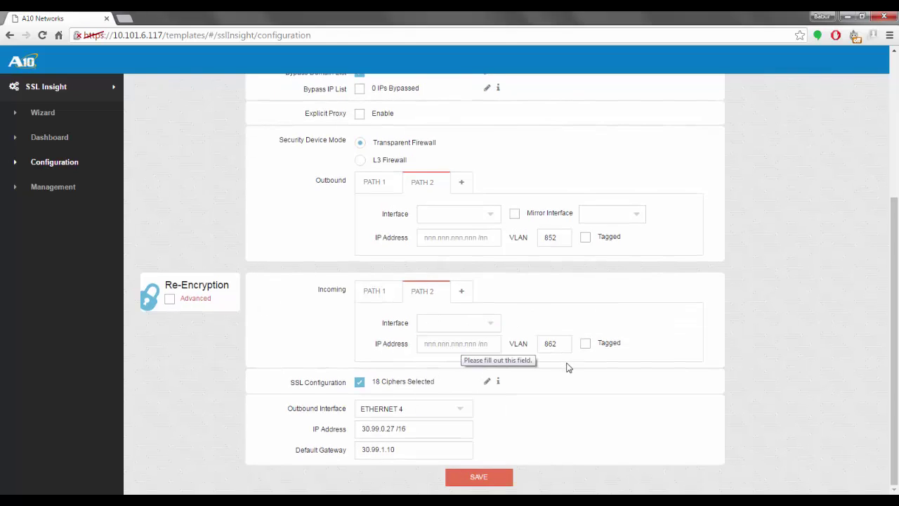
scroll(568, 365, "up", 3)
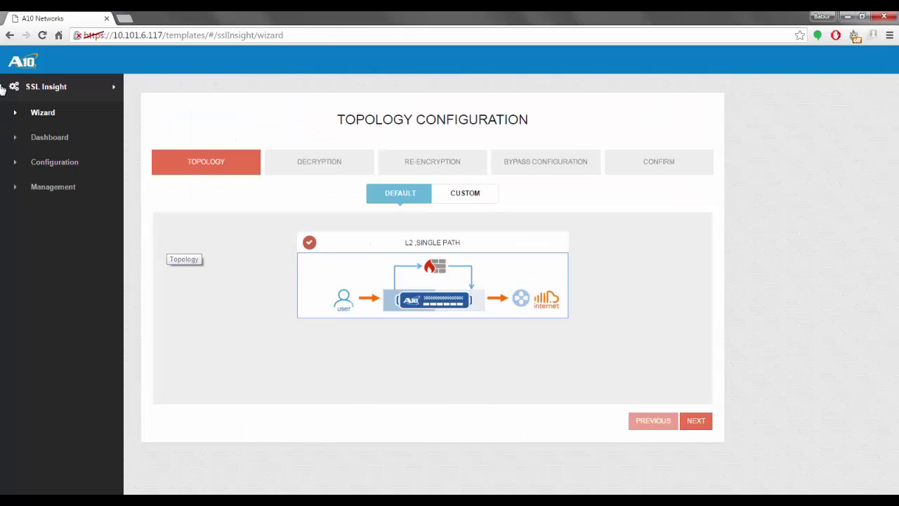
Step: Pick the L2 MULTIPLE PATH topology from the wizard's CUSTOM options and continue to decryption
left_click(472, 203)
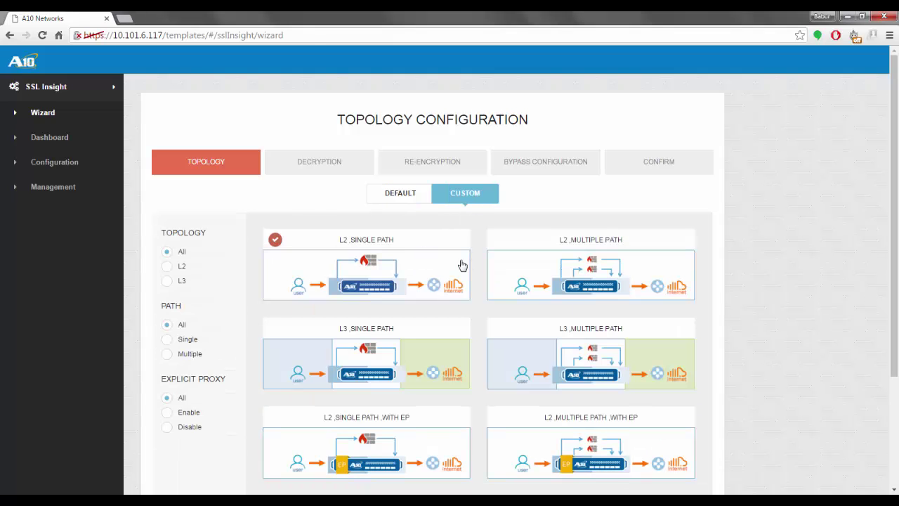
mouse_move(540, 258)
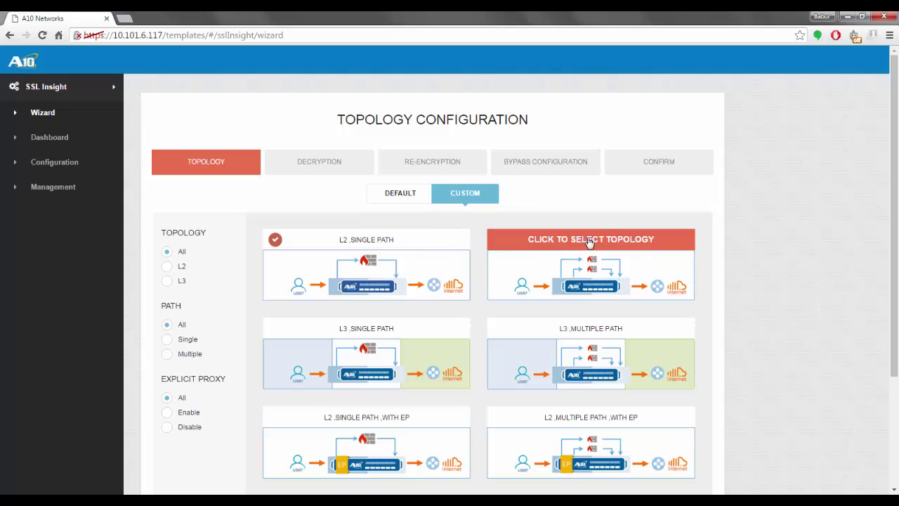
left_click(556, 251)
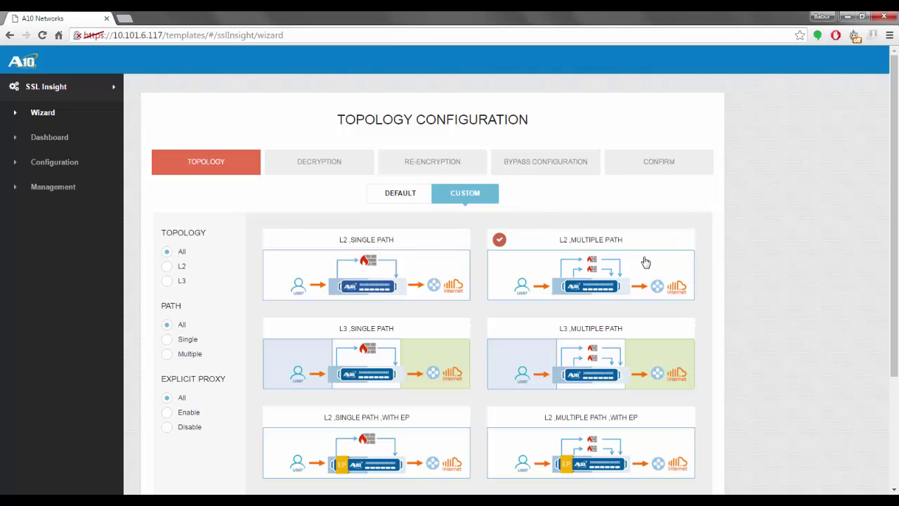
scroll(746, 336, "down", 1)
scroll(746, 335, "down", 2)
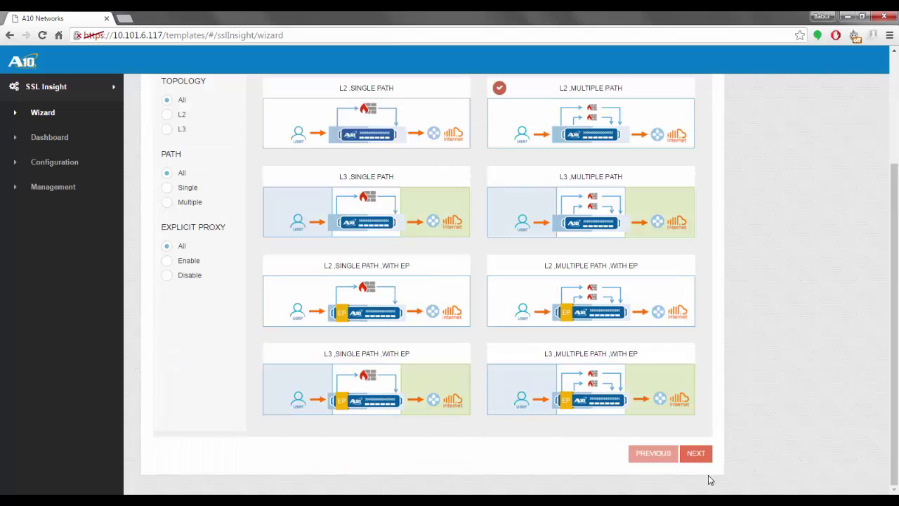
left_click(696, 453)
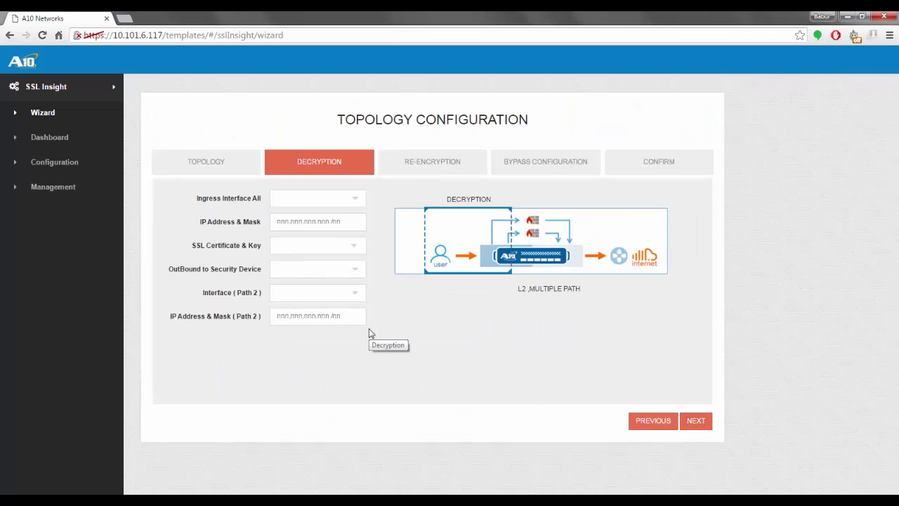
Step: Return to the Configuration template and add a second path
left_click(74, 162)
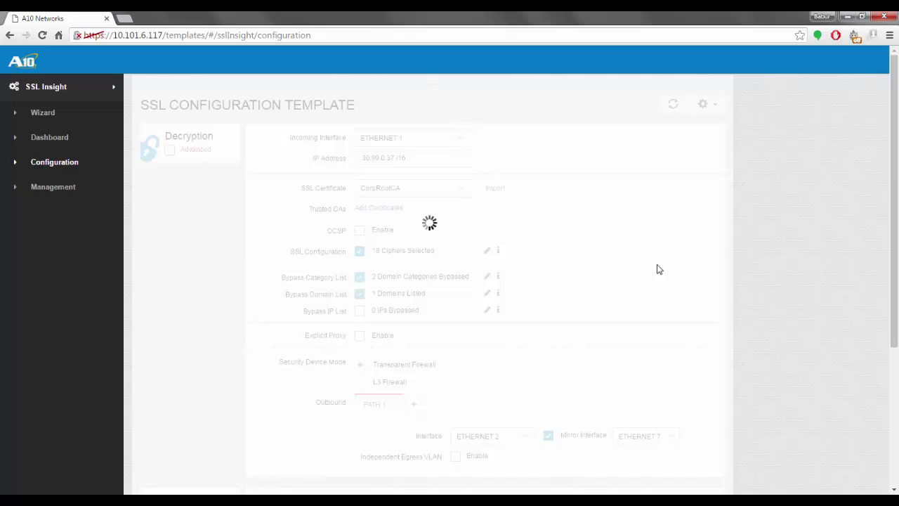
scroll(421, 211, "down", 3)
left_click(416, 197)
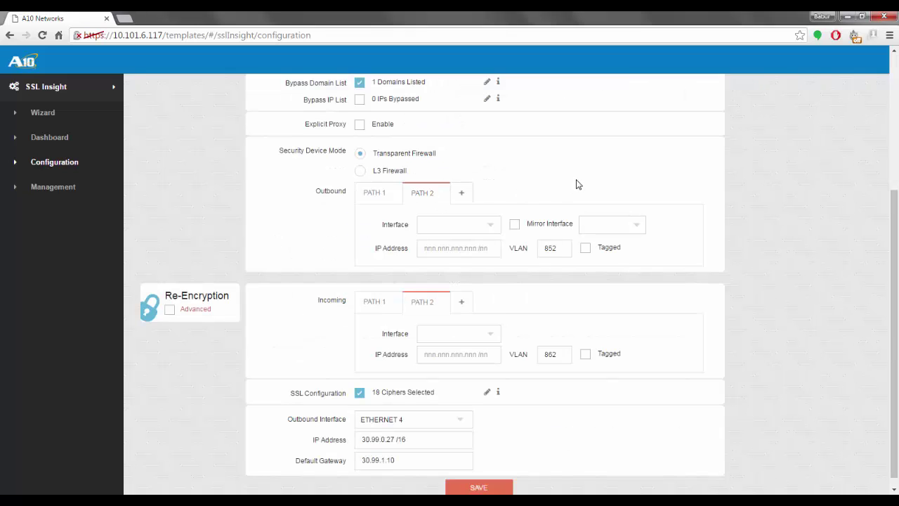